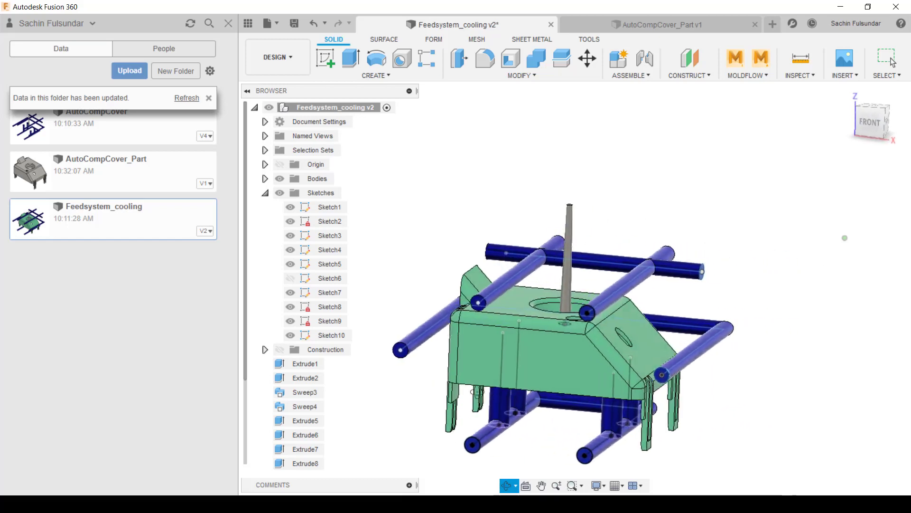
Examine the cover model with its sprue and cooling channel bodies, and look over the available Moldflow simulation commands
shift+middle_drag(476, 393, 433, 399)
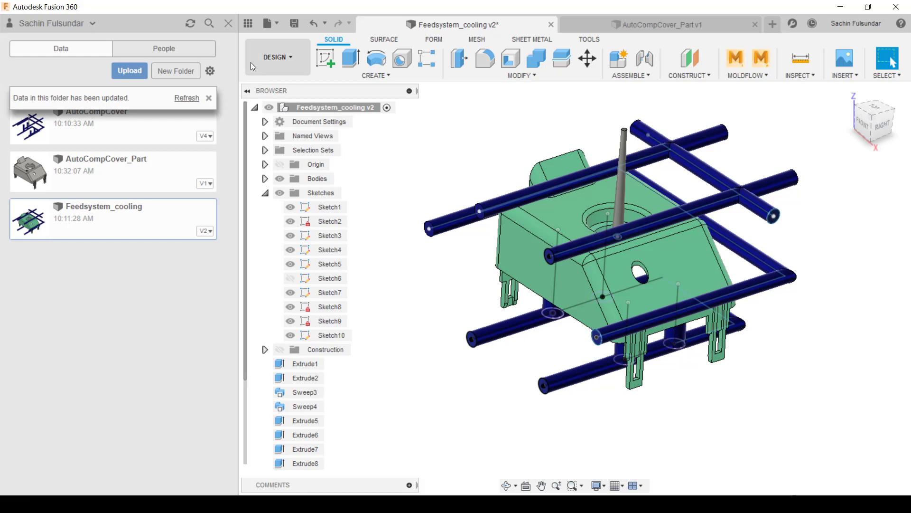
click(228, 24)
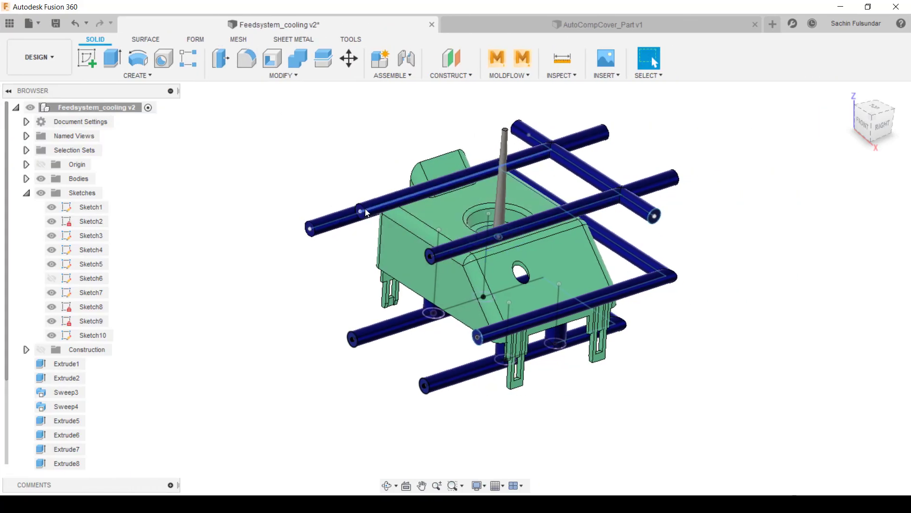
shift+middle_drag(456, 288, 477, 270)
scroll(474, 259, up, 3)
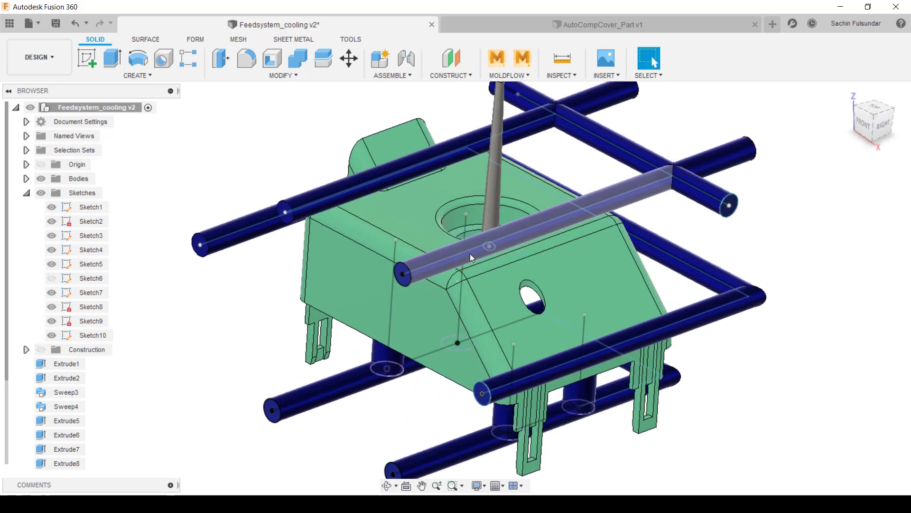
middle_drag(404, 219, 465, 211)
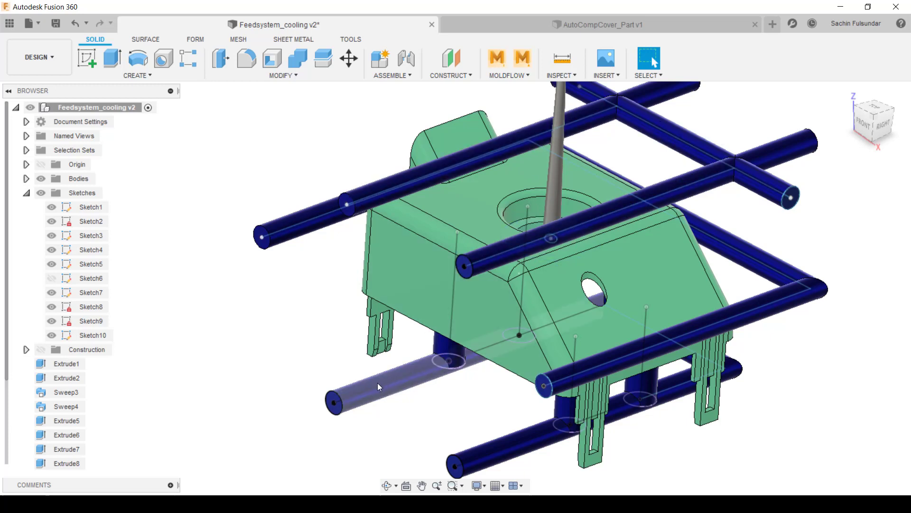
middle_drag(439, 401, 435, 381)
click(517, 75)
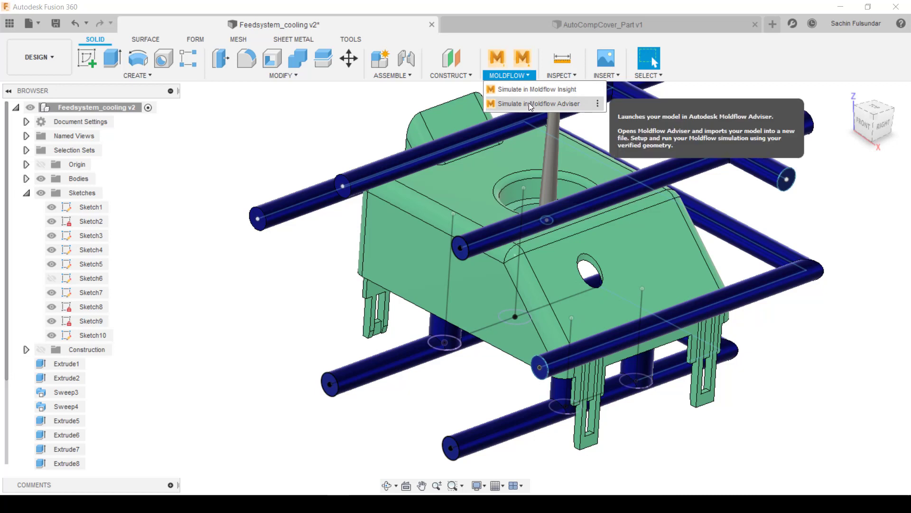
click(332, 155)
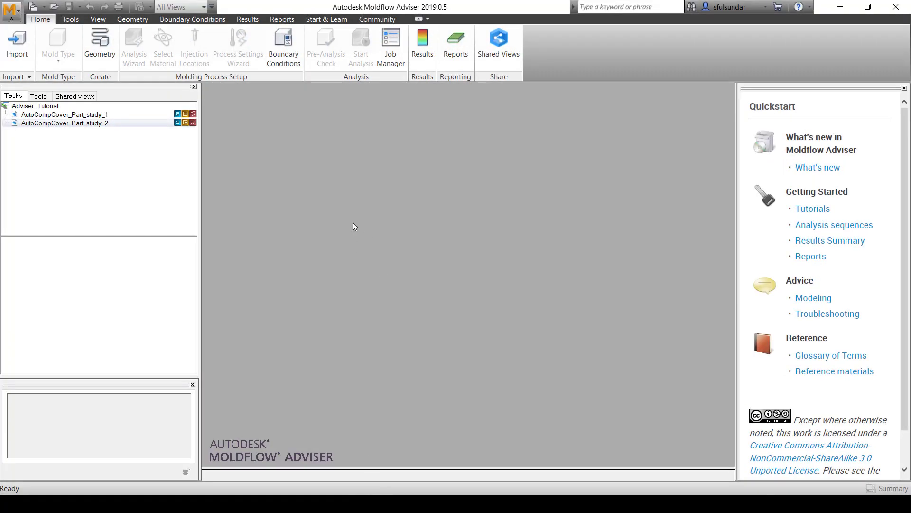
In Moldflow Adviser, import AutoCompCover_Part.step in millimeters with the Standard - Dual Domain analysis type
click(21, 46)
click(442, 202)
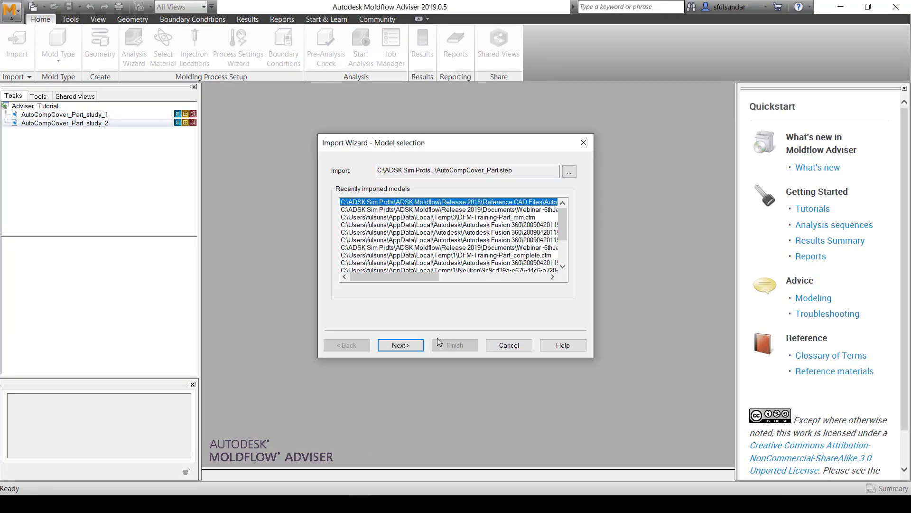
click(408, 347)
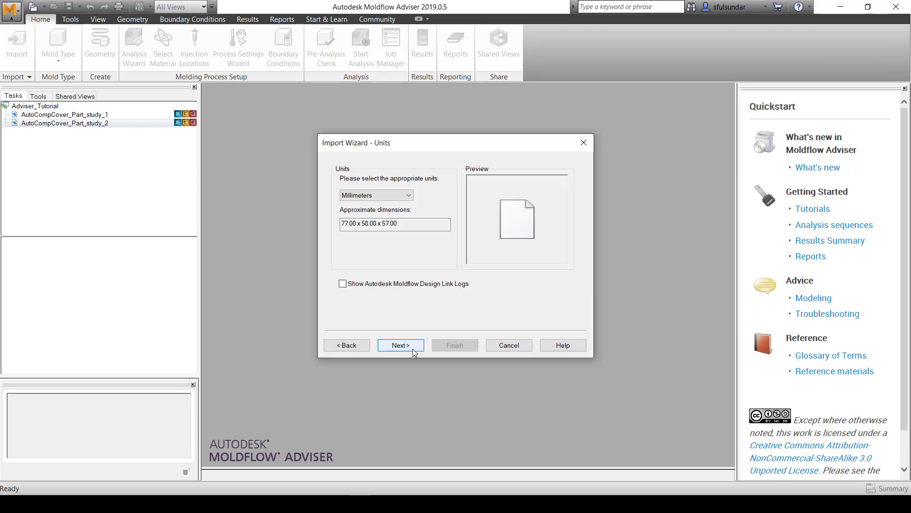
click(401, 345)
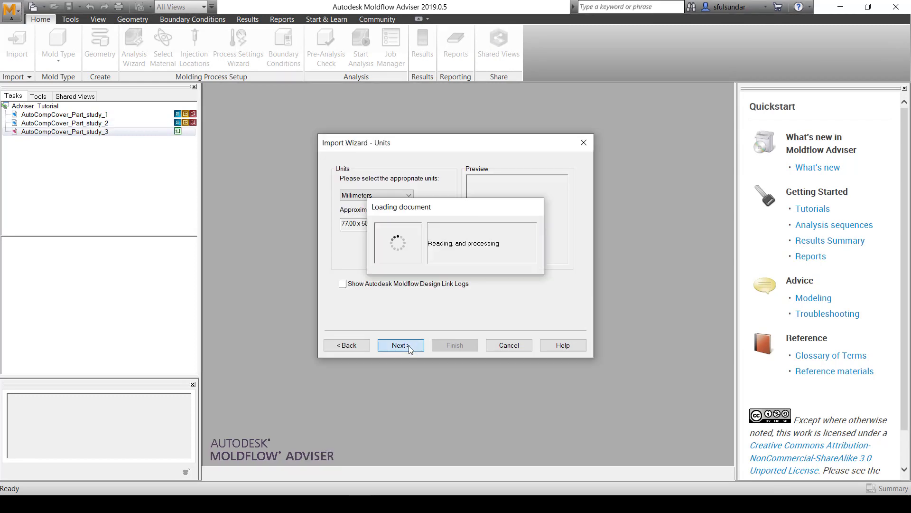
click(401, 345)
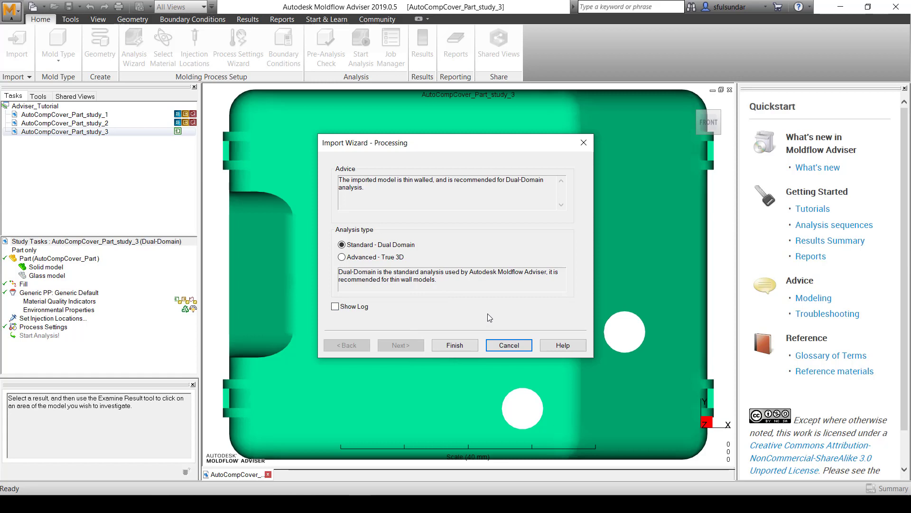
click(469, 346)
Place three injection locations spaced around the inner edge of the cover's large round opening
middle_drag(480, 347, 477, 304)
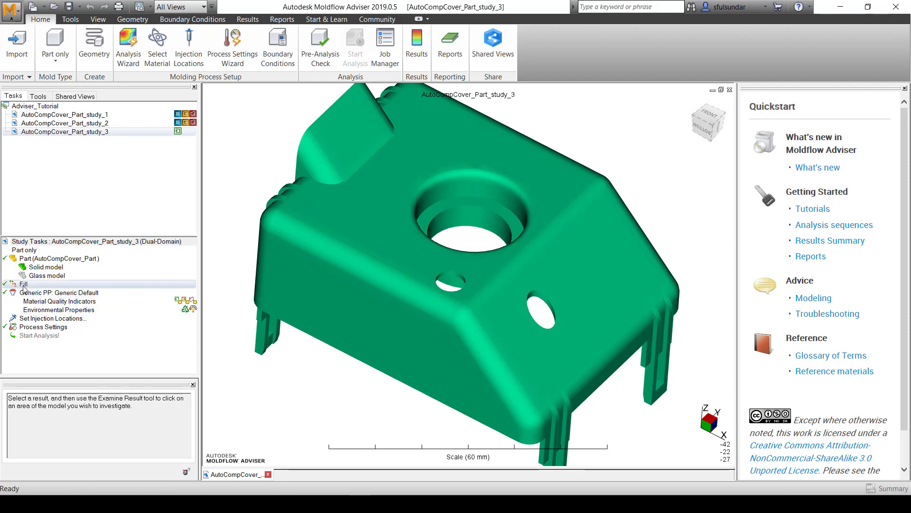
click(53, 319)
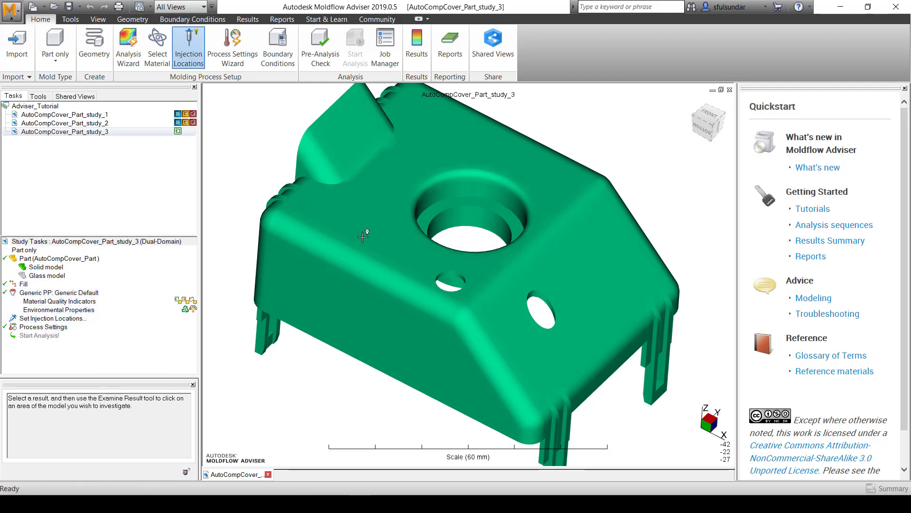
mouse_move(364, 236)
middle_down()
mouse_move(402, 254)
mouse_move(421, 239)
middle_up()
scroll(515, 232, up, 3)
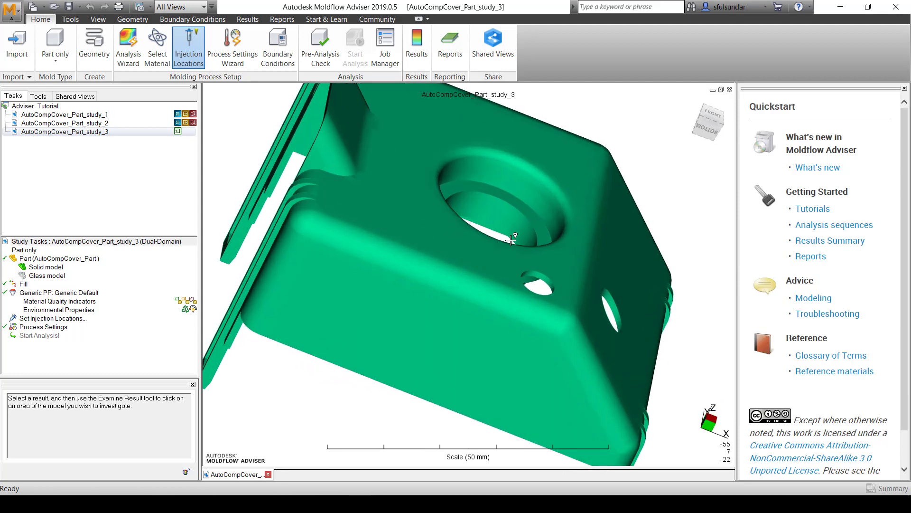
middle_drag(515, 231, 466, 258)
click(518, 226)
click(422, 216)
mouse_move(422, 216)
middle_down()
mouse_move(468, 264)
mouse_move(420, 313)
mouse_move(444, 326)
mouse_move(503, 272)
mouse_move(506, 232)
middle_up()
click(427, 328)
Check the coordinates of one injection location in the large round opening through its properties
right_click(506, 234)
click(504, 233)
right_click(504, 233)
click(532, 269)
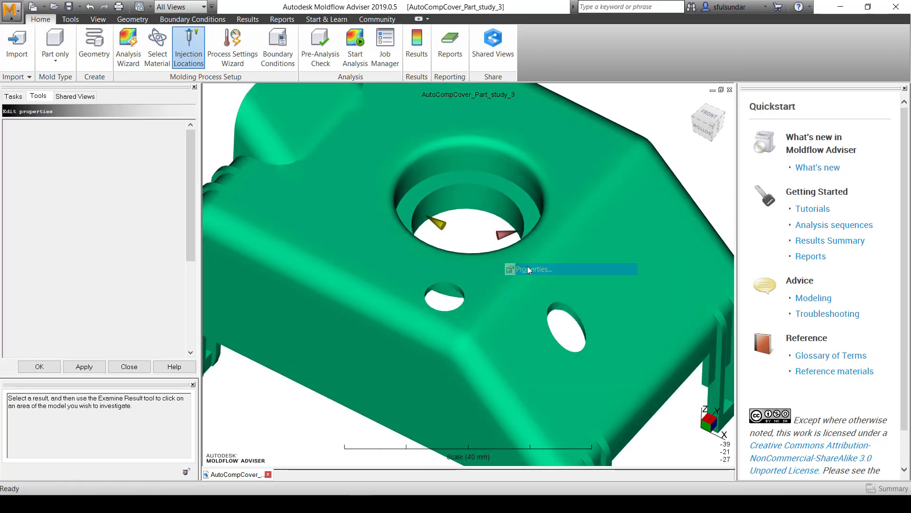
click(129, 366)
Change the study's mold type to Single cavity
mouse_move(471, 235)
middle_down()
mouse_move(529, 246)
mouse_move(434, 224)
mouse_move(403, 238)
mouse_move(393, 300)
mouse_move(451, 216)
mouse_move(459, 235)
mouse_move(441, 247)
mouse_move(462, 229)
mouse_move(496, 251)
middle_up()
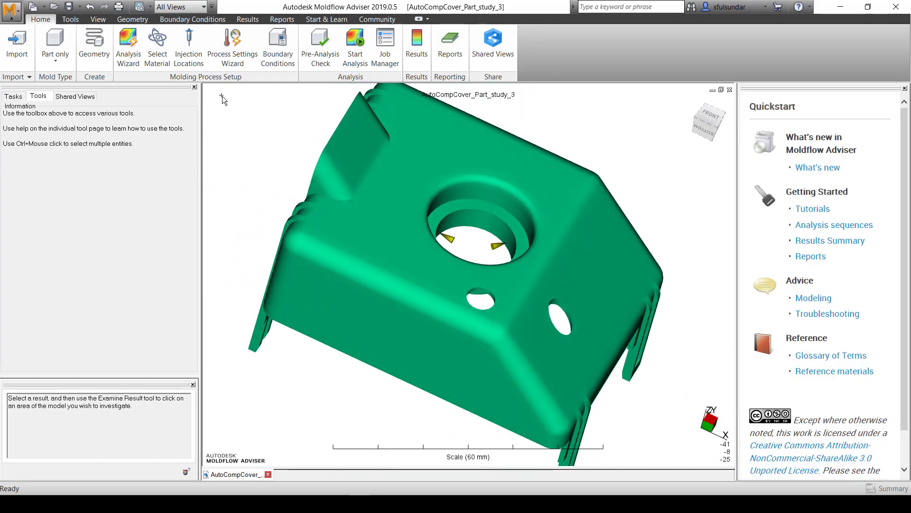
click(57, 62)
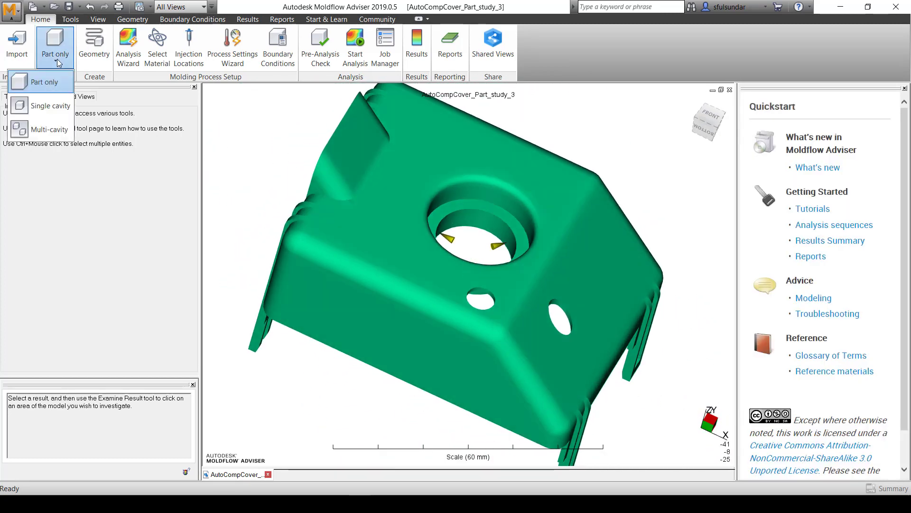
click(47, 105)
Set the Z depth of the default parting plane to 20 mm and apply it
middle_drag(458, 271, 480, 250)
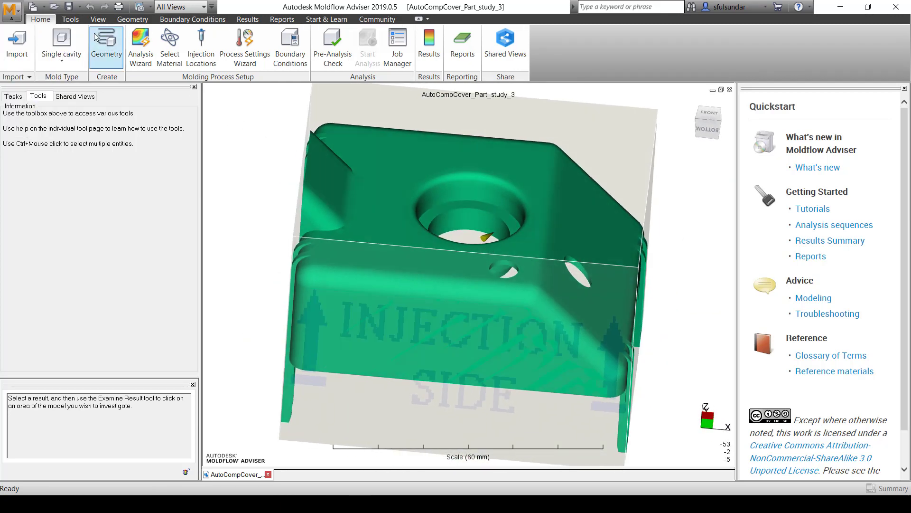
click(132, 19)
click(204, 44)
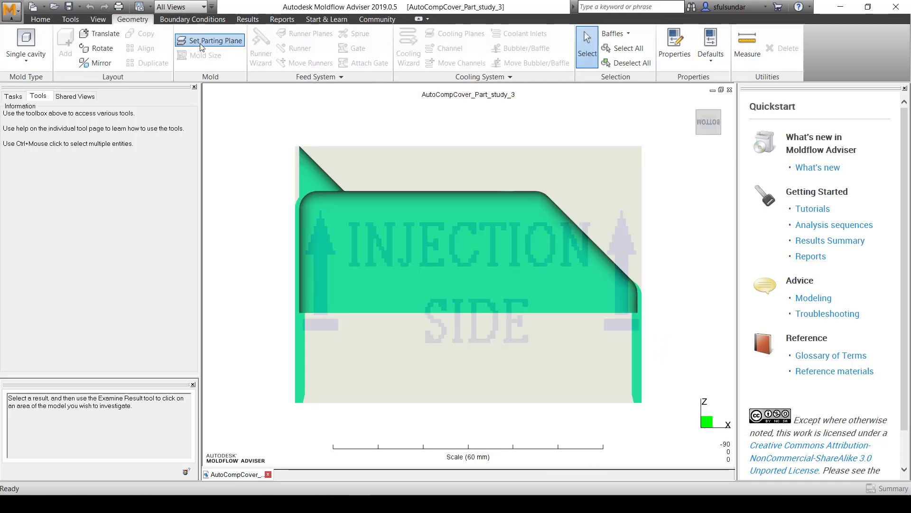
mouse_move(552, 229)
middle_down()
mouse_move(501, 271)
mouse_move(505, 312)
mouse_move(521, 308)
middle_up()
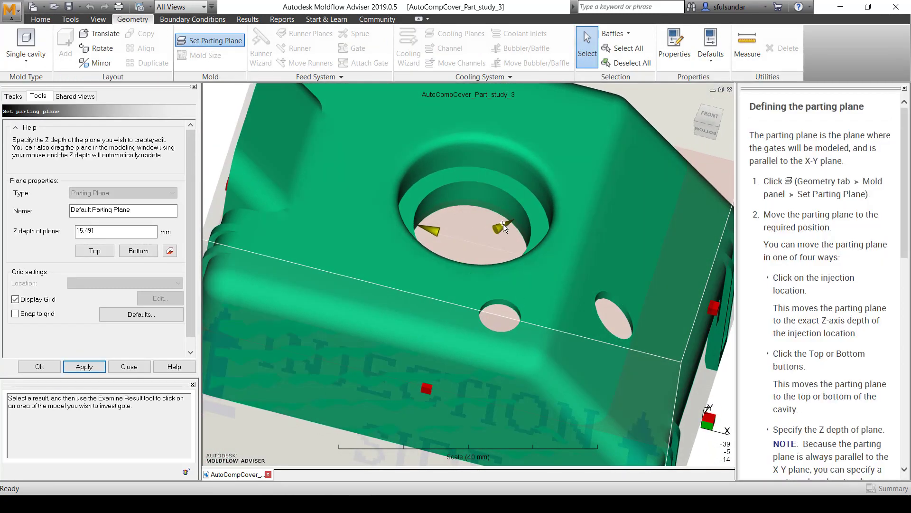
mouse_move(515, 223)
middle_down()
mouse_move(512, 256)
mouse_move(463, 332)
middle_up()
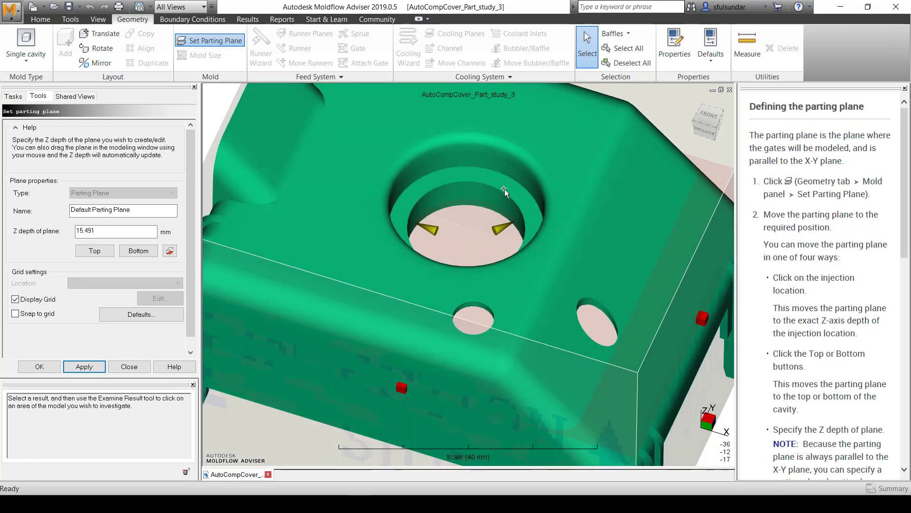
click(505, 188)
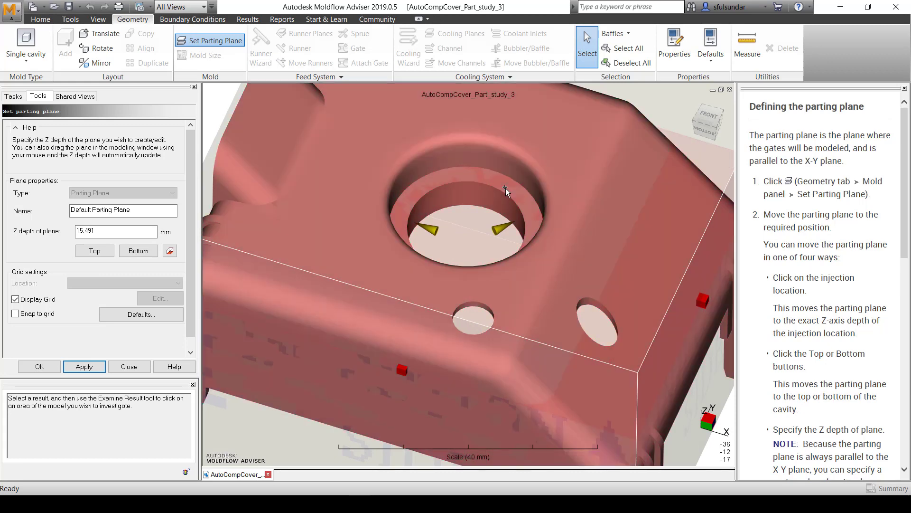
middle_drag(500, 258, 508, 206)
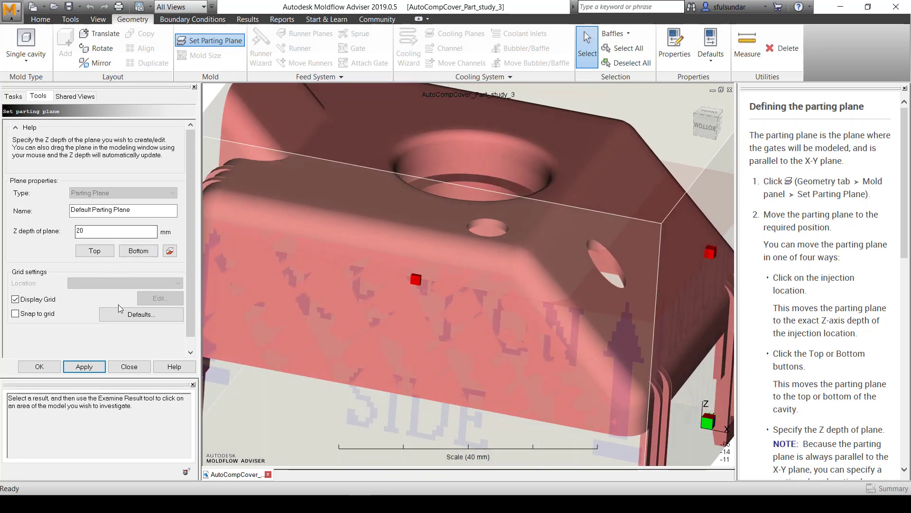
click(84, 367)
Widen the mold on both Y sides, with offsets of about 31.3 mm at -Y and 34.3 mm at +Y
middle_drag(429, 308, 337, 265)
scroll(387, 263, down, 5)
middle_drag(452, 262, 561, 189)
middle_drag(497, 241, 387, 301)
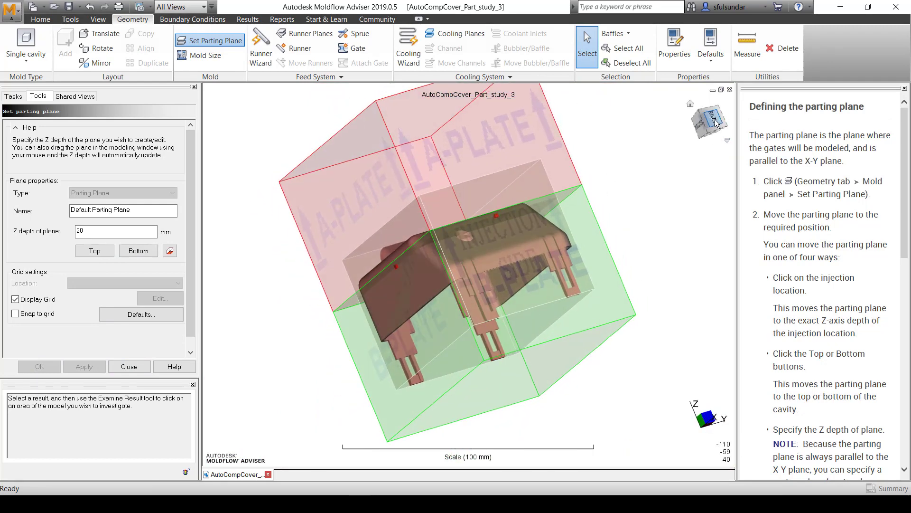
click(715, 121)
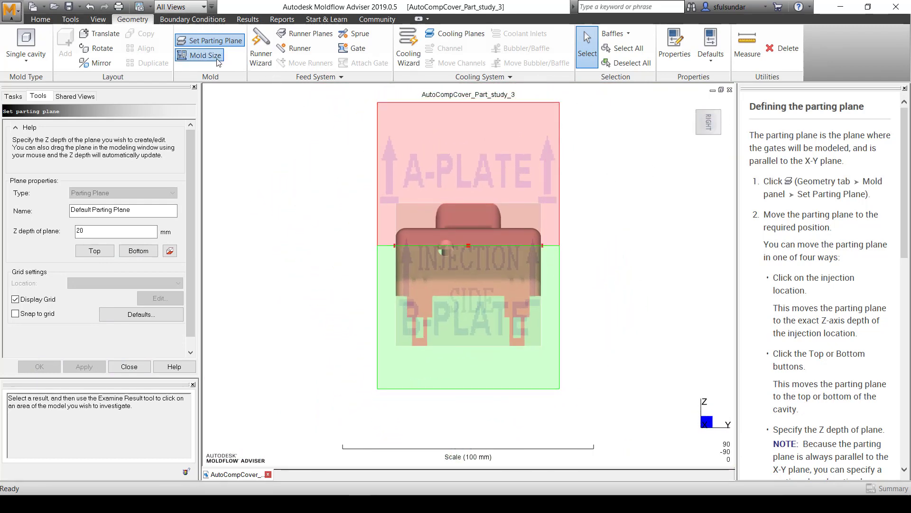
click(202, 55)
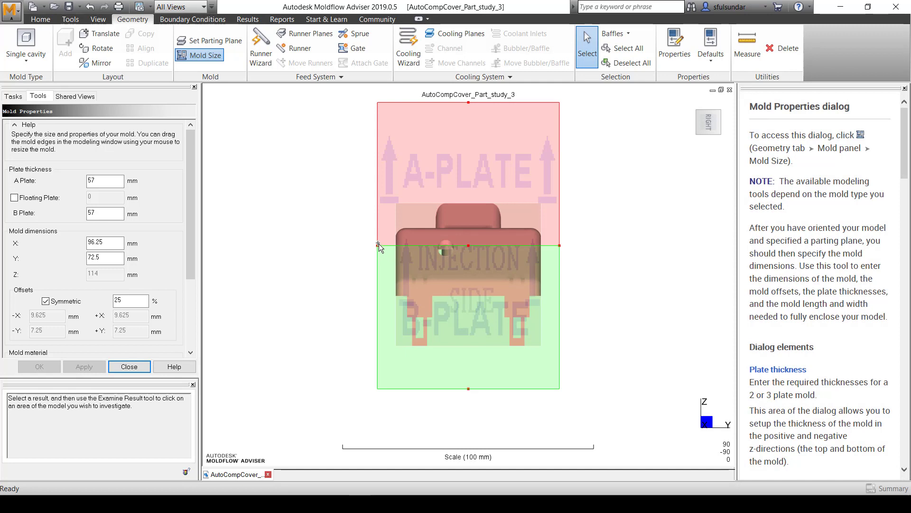
drag(378, 247, 309, 245)
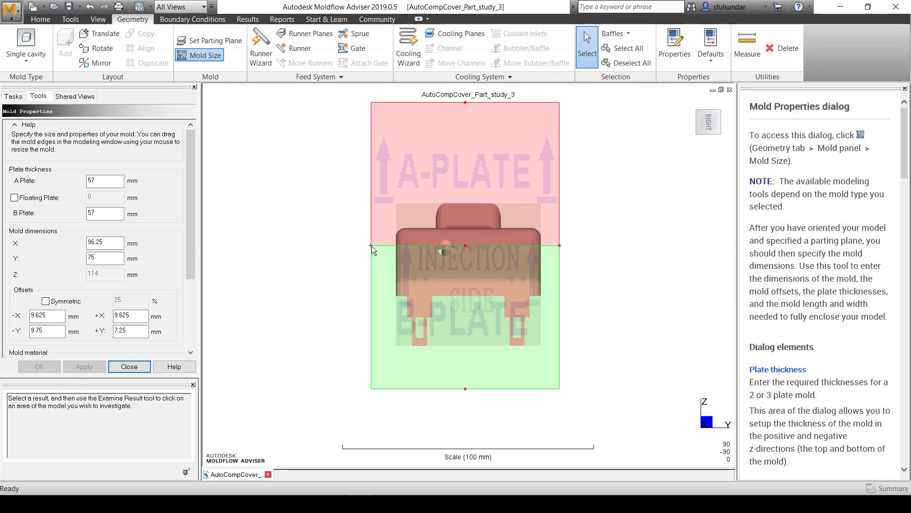
drag(371, 246, 317, 246)
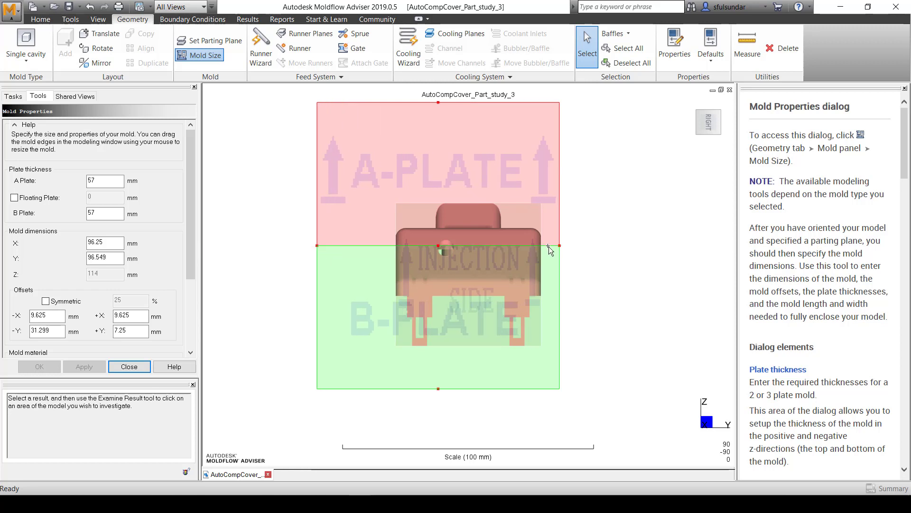
drag(561, 247, 627, 246)
Lengthen the mold on both X sides, with offsets of about 32.2 mm at -X and 27.1 mm at +X
middle_drag(579, 249, 620, 314)
click(710, 133)
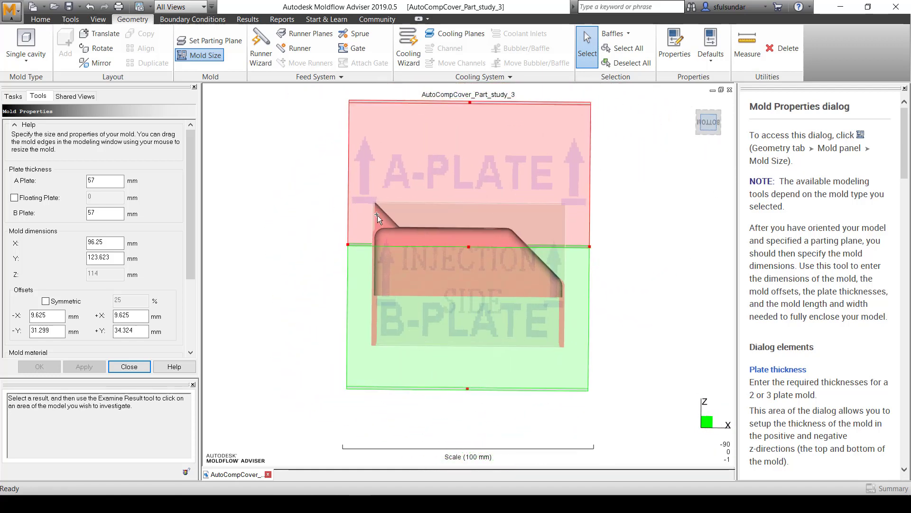
drag(349, 247, 291, 245)
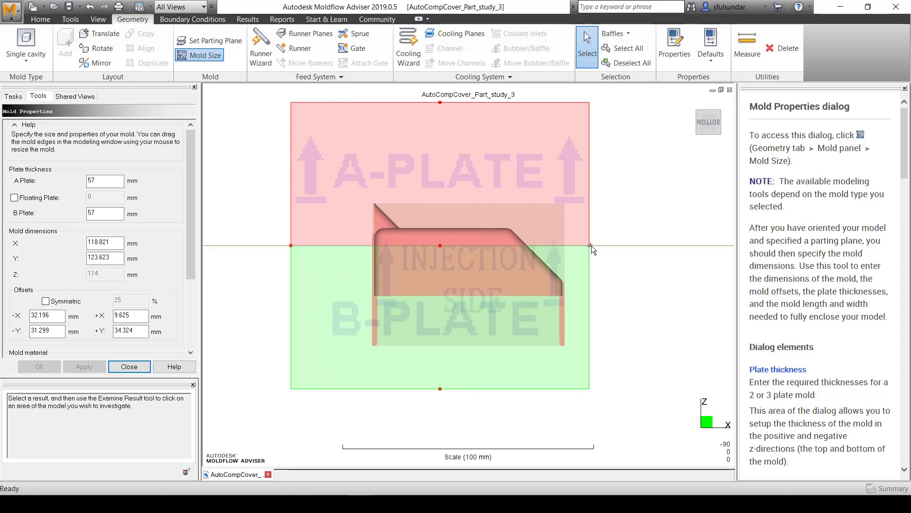
drag(590, 246, 634, 246)
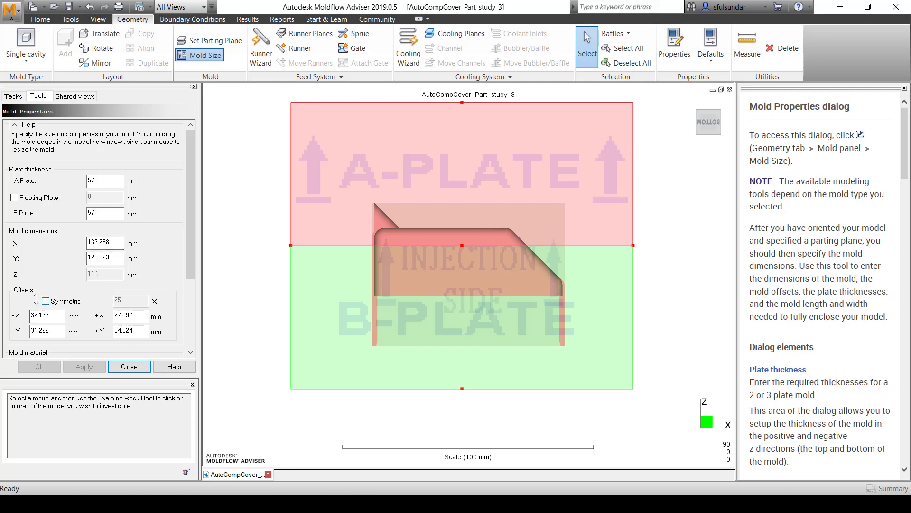
click(129, 366)
Import the cooling channels from the recently used file Cooling_CRV.igs and view their layout around the part
mouse_move(245, 254)
middle_down()
mouse_move(231, 290)
mouse_move(233, 359)
mouse_move(196, 373)
mouse_move(243, 382)
mouse_move(244, 390)
middle_up()
middle_drag(430, 269, 456, 124)
click(486, 78)
click(438, 90)
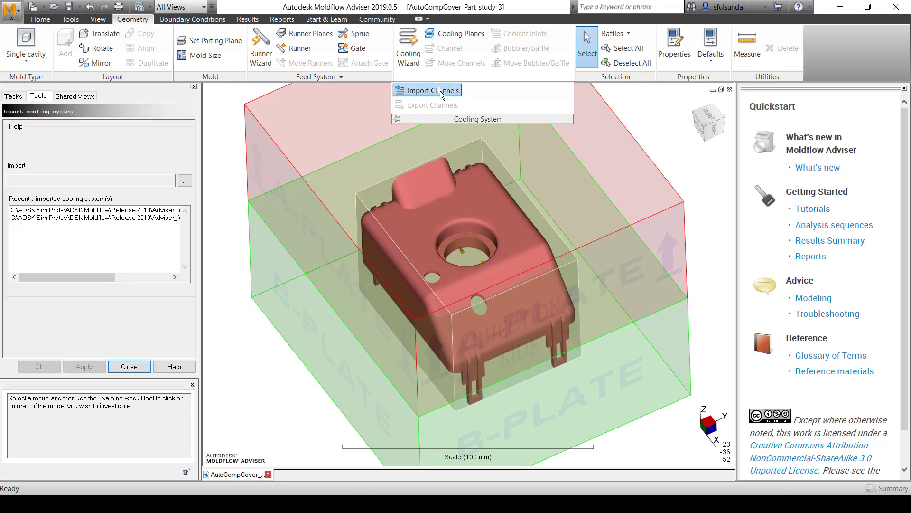
drag(90, 280, 161, 288)
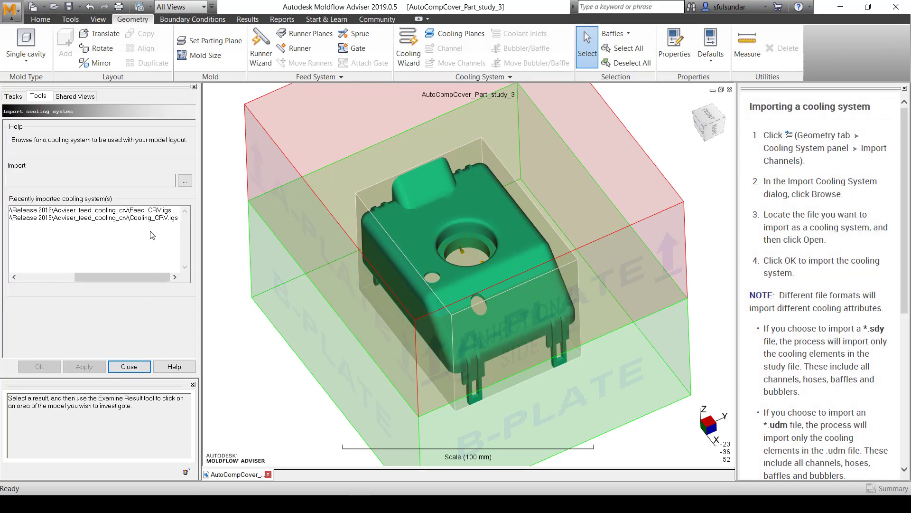
click(158, 219)
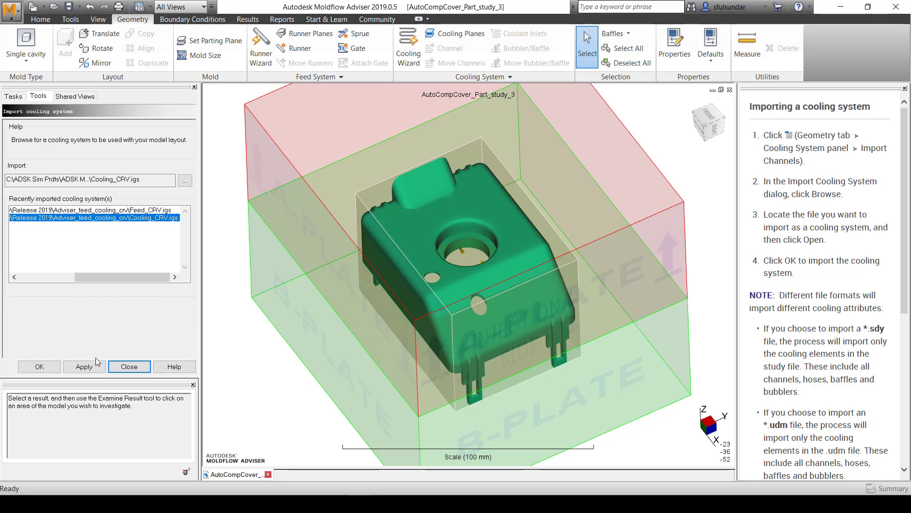
click(96, 365)
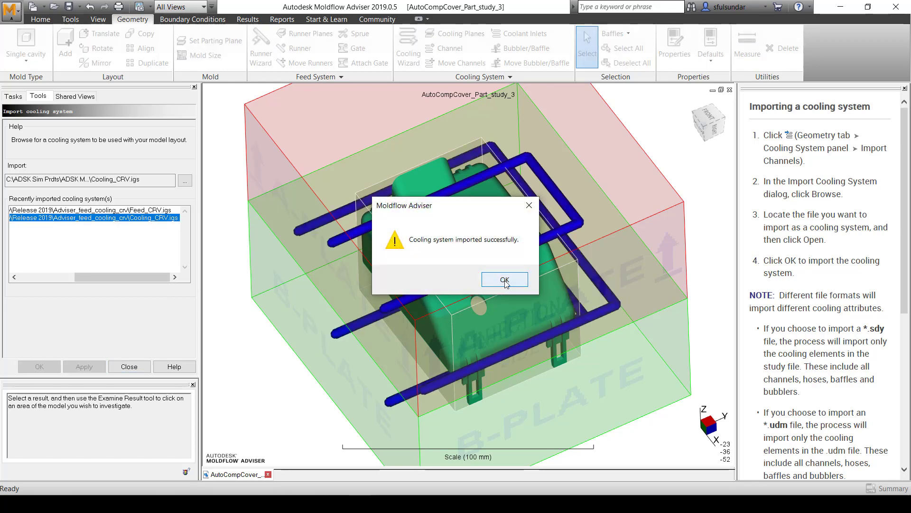
click(504, 280)
middle_drag(505, 280, 607, 147)
click(708, 119)
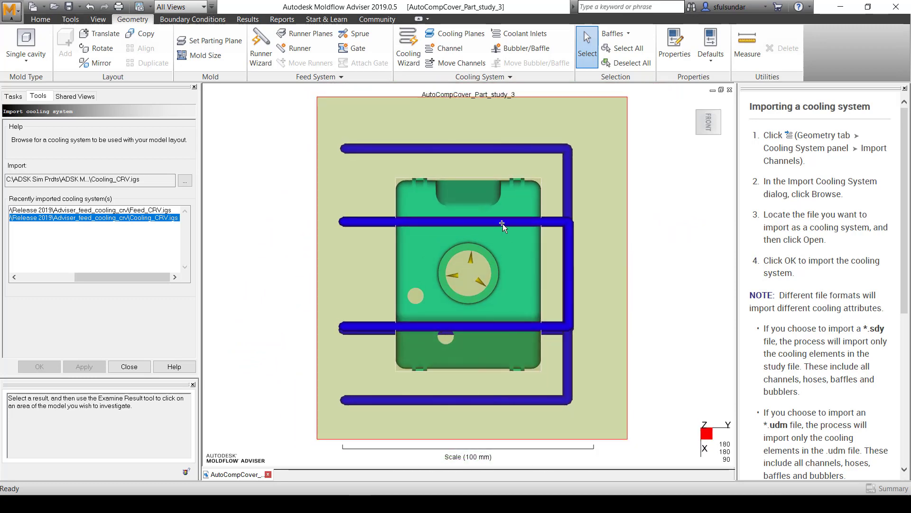
Shrink the mold on the -Y side to an offset of about 16.7 mm, leaving the channel ends outside the mold
click(129, 368)
click(200, 55)
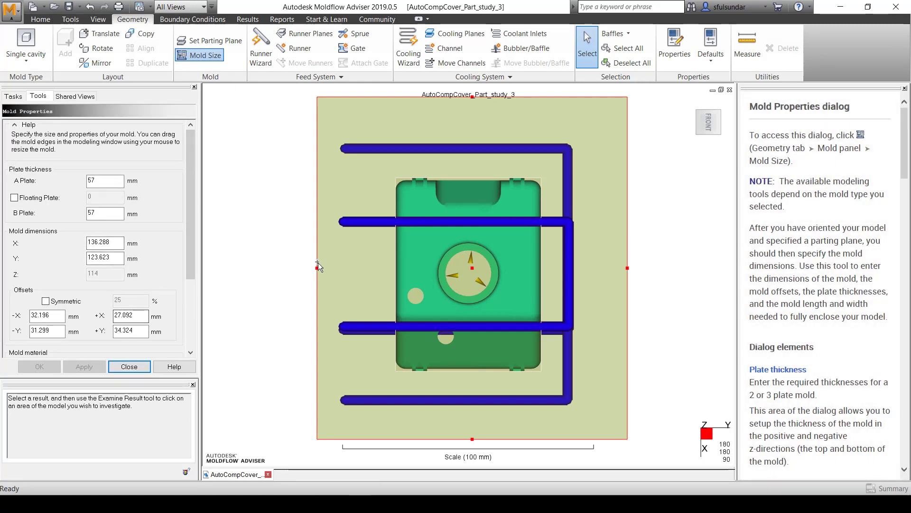
drag(317, 269, 353, 267)
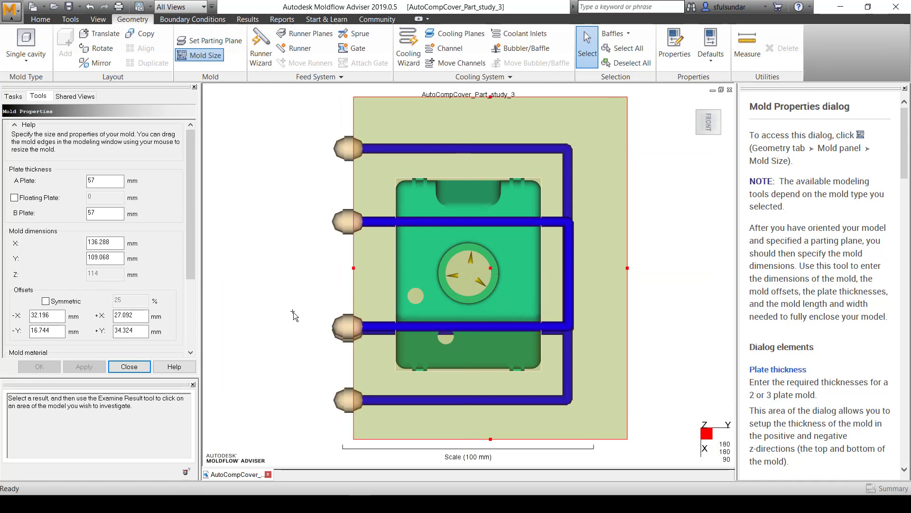
middle_drag(293, 312, 303, 289)
click(138, 368)
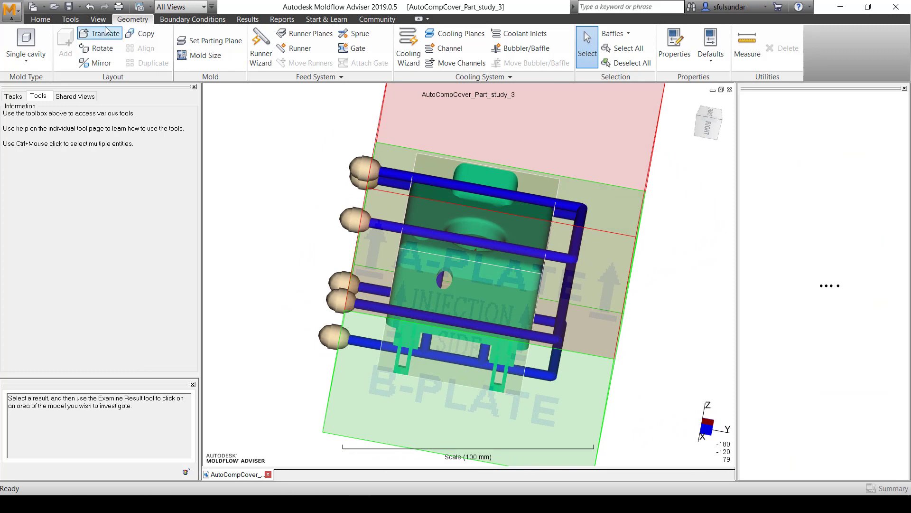
Hide the bounding box, the cooling intersections and the mold outline
click(99, 19)
click(25, 61)
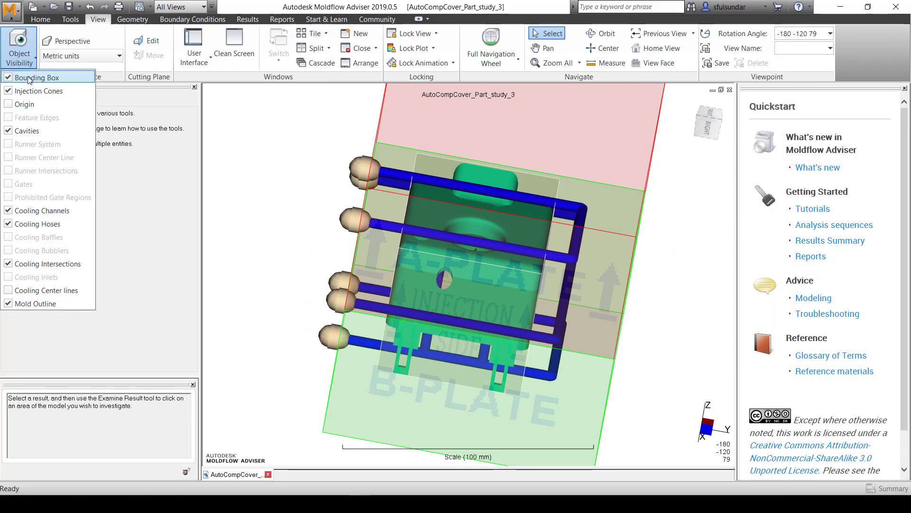
click(24, 90)
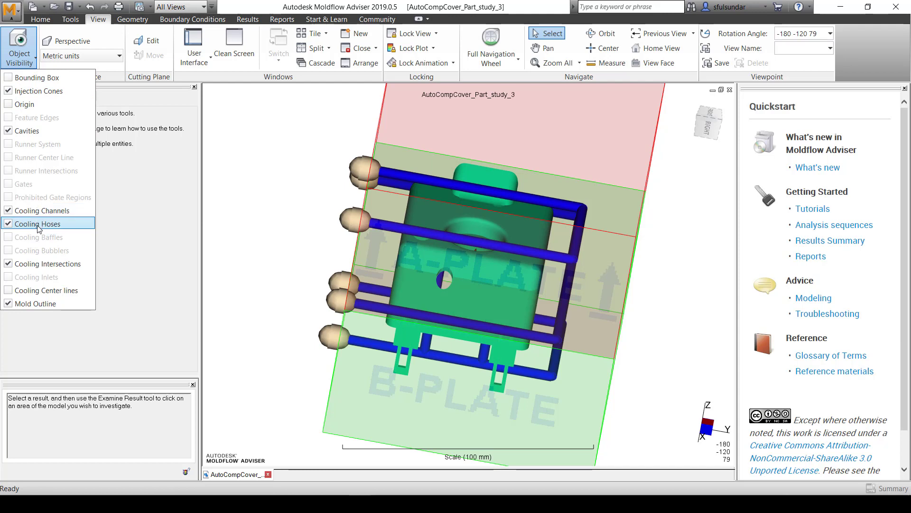
click(56, 264)
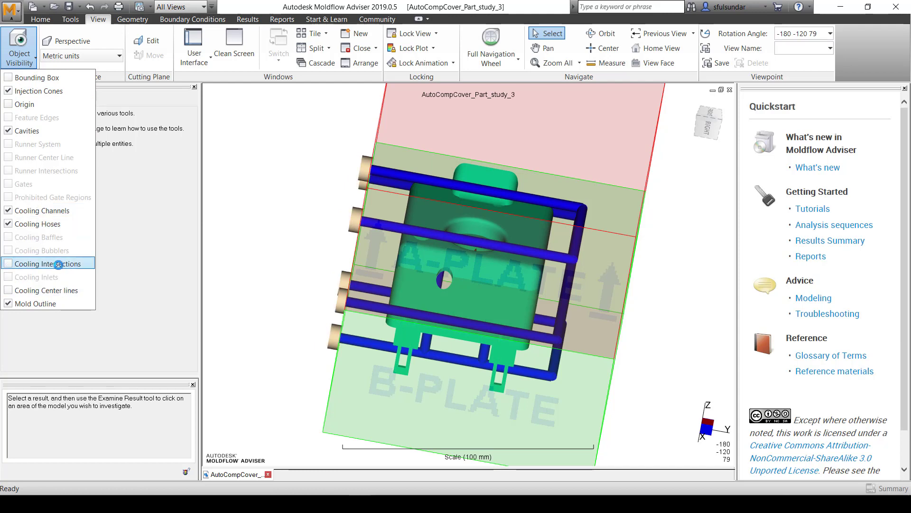
click(39, 304)
click(320, 174)
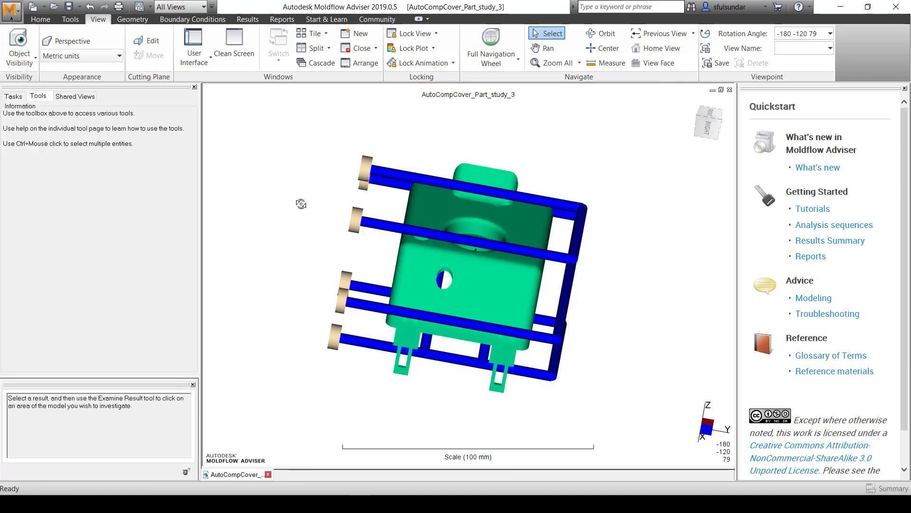
Change the four vertical cooling channels under the part to baffles with a diameter of 8 mm
middle_drag(301, 204, 305, 190)
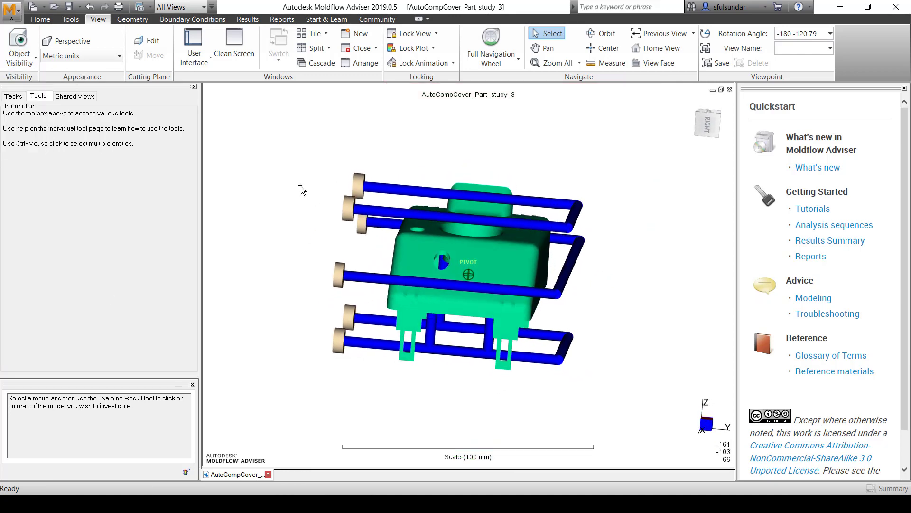
click(716, 127)
drag(275, 175, 308, 356)
click(387, 326)
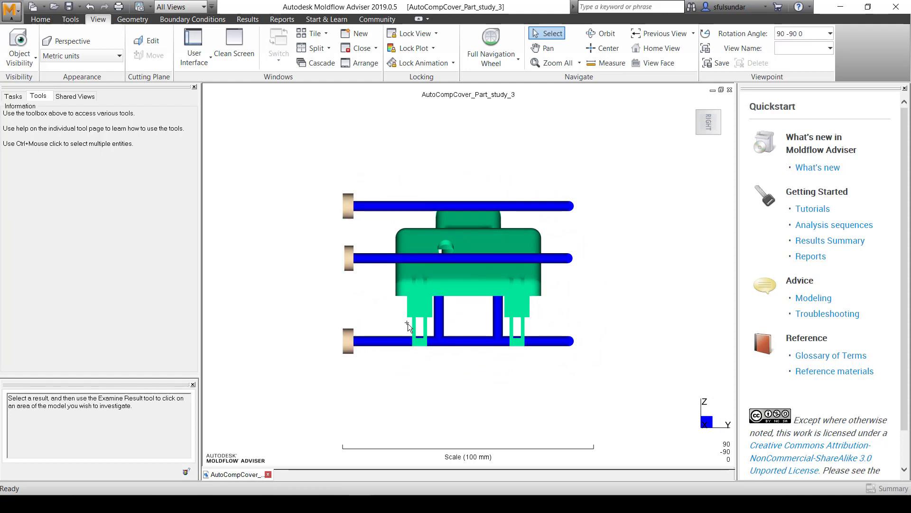
mouse_move(436, 323)
middle_down()
mouse_move(479, 311)
mouse_move(442, 322)
middle_up()
click(440, 323)
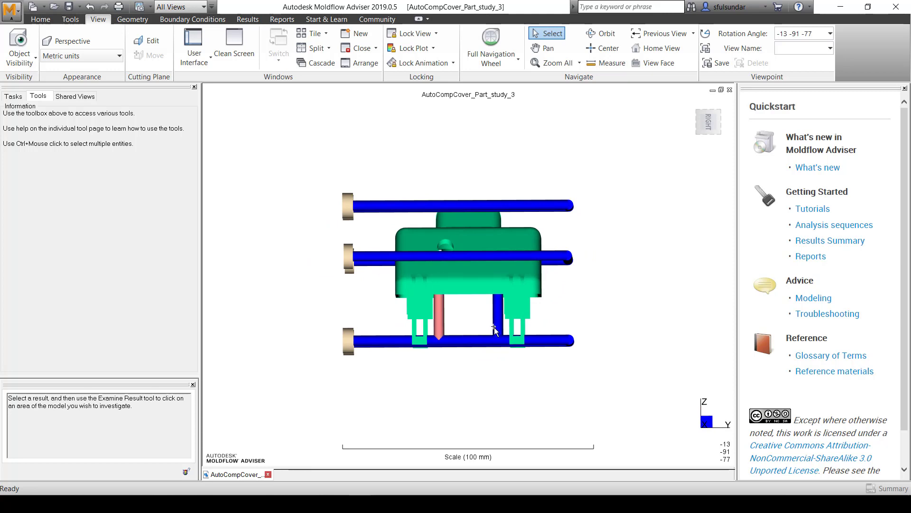
middle_drag(497, 317, 529, 290)
right_click(533, 288)
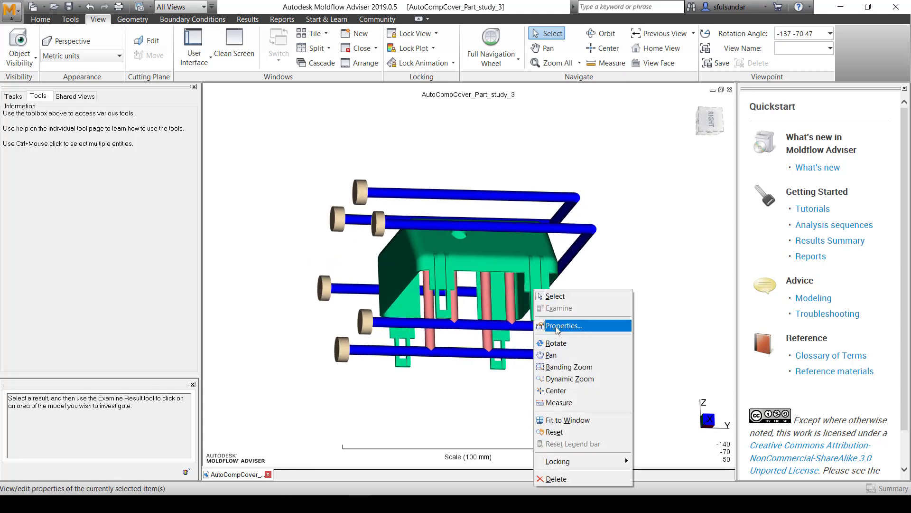
click(562, 326)
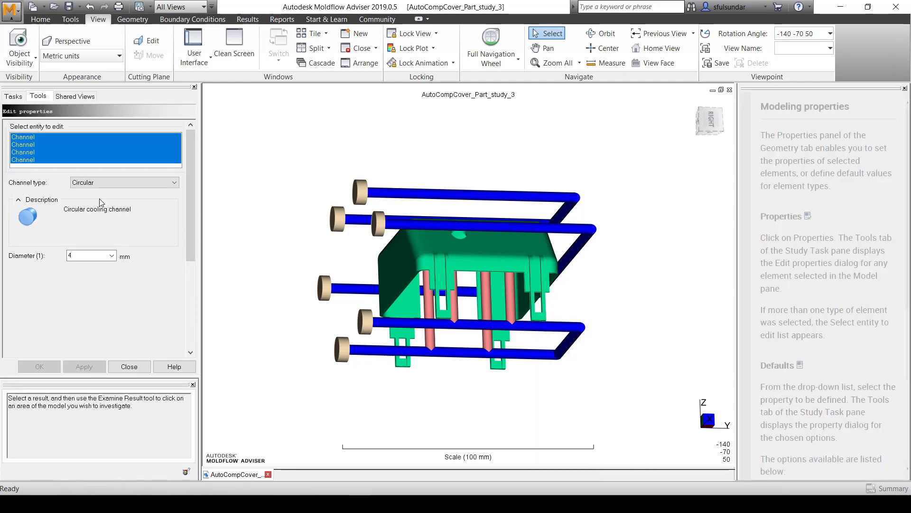
click(123, 182)
click(91, 213)
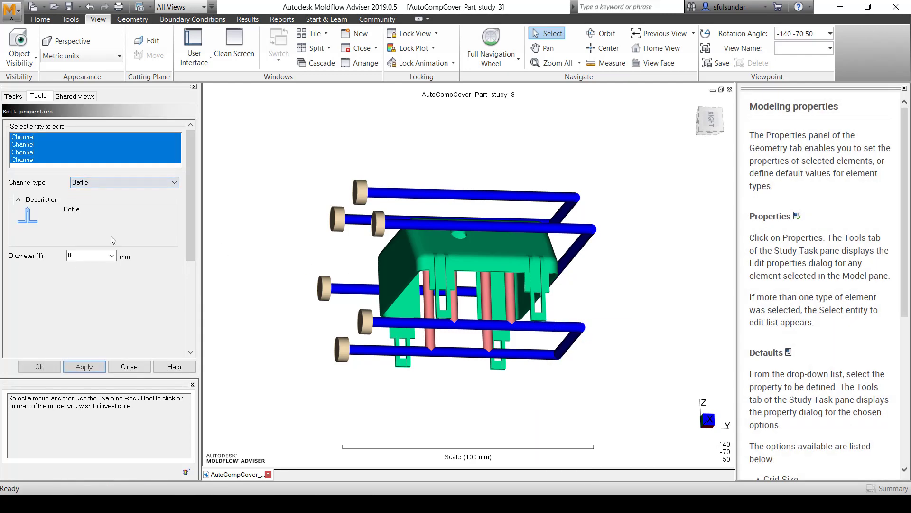
double_click(68, 257)
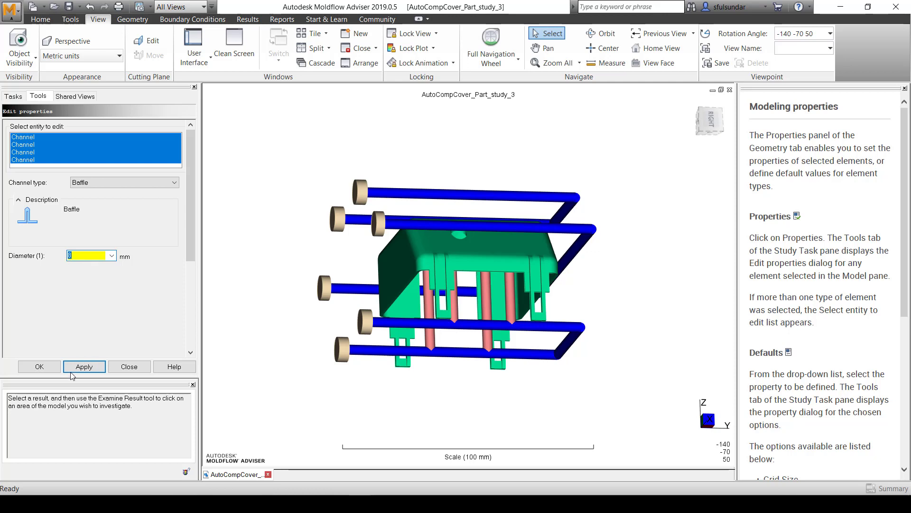
click(86, 368)
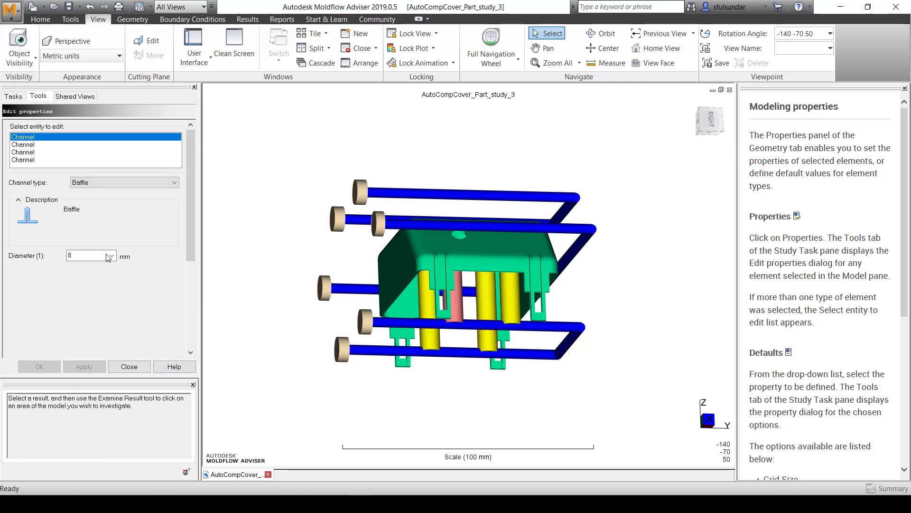
click(129, 367)
Select all horizontal channels of the lowest cooling circuit and set their diameter to 8 mm
middle_drag(366, 408, 386, 364)
drag(391, 328, 399, 362)
ctrl+click(477, 340)
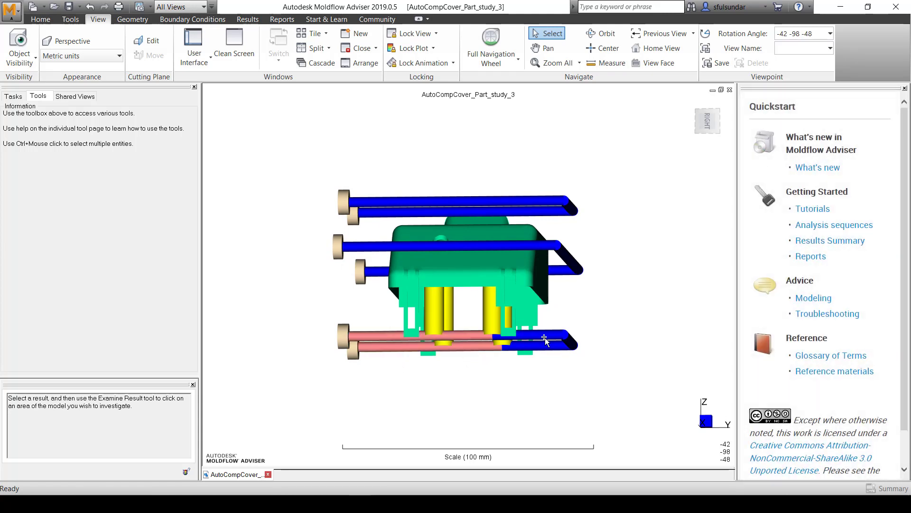
ctrl+click(576, 348)
right_click(576, 347)
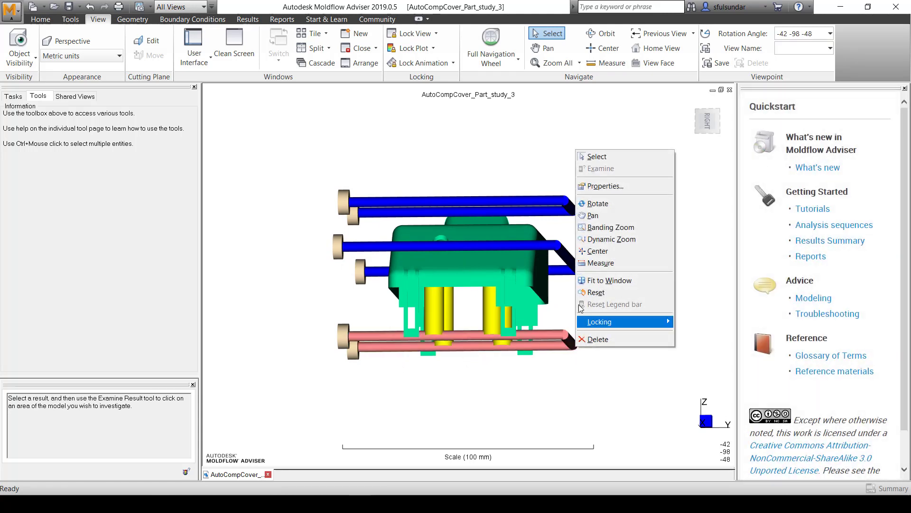
click(582, 188)
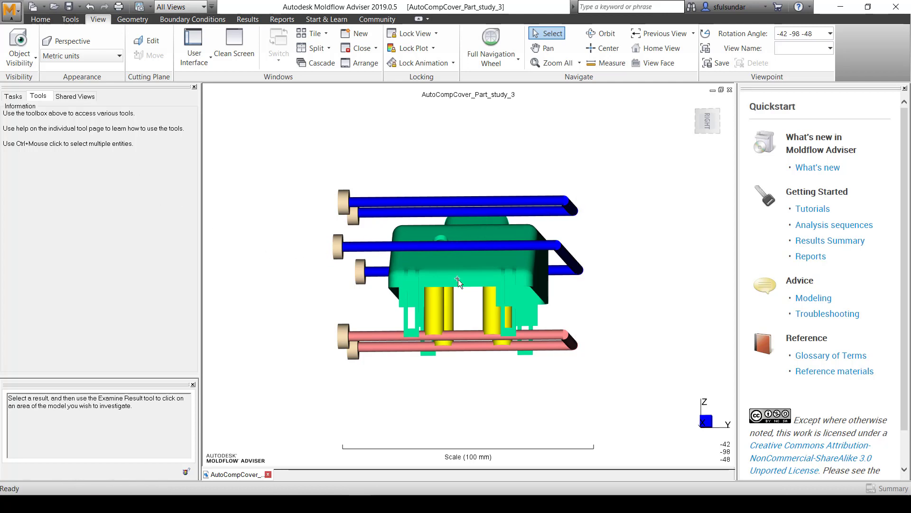
right_click(558, 314)
click(589, 153)
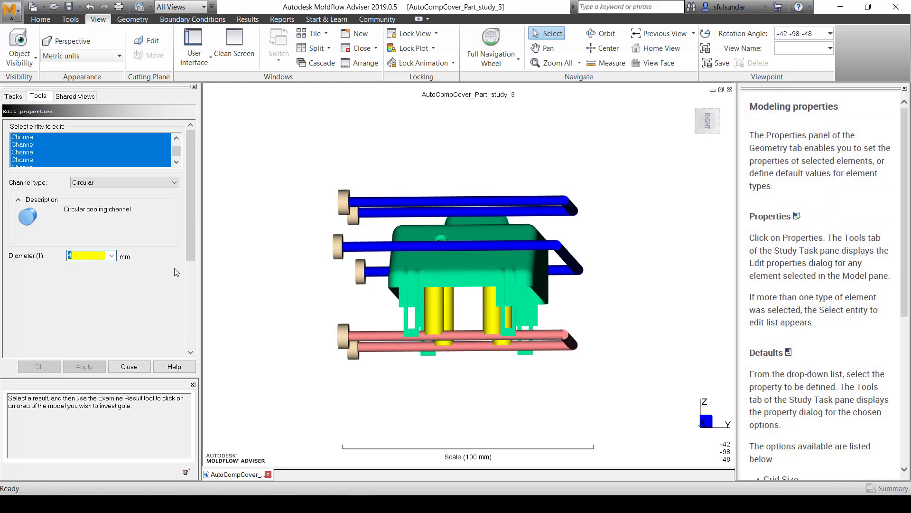
text(8)
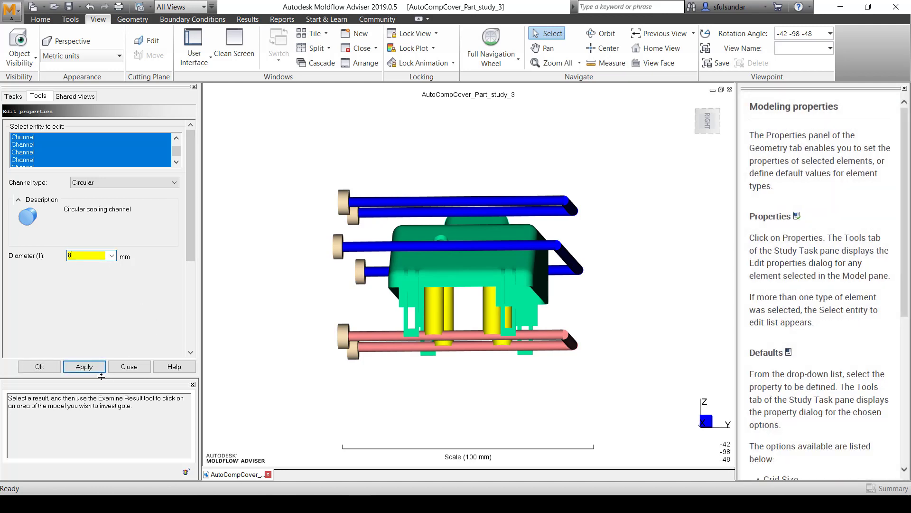
click(96, 368)
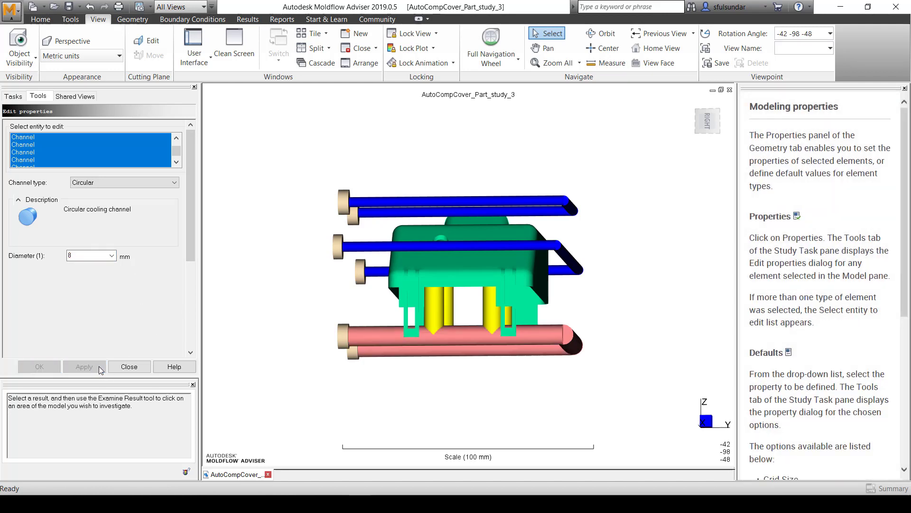
Reduce the diameter of the lowest circuit's horizontal channels to 6 mm
click(92, 256)
text(6)
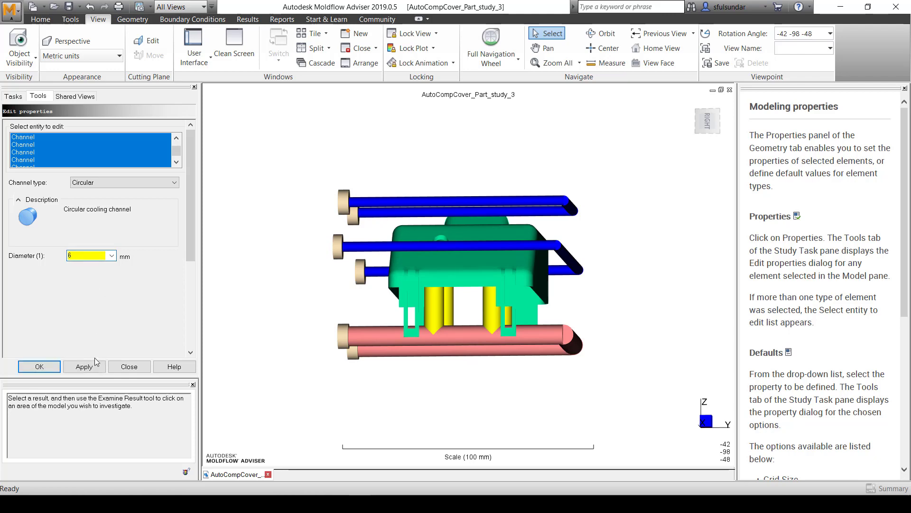
click(84, 367)
click(130, 367)
Set the diameter of all hoses at the channel ends to 8 mm
middle_drag(323, 283, 327, 292)
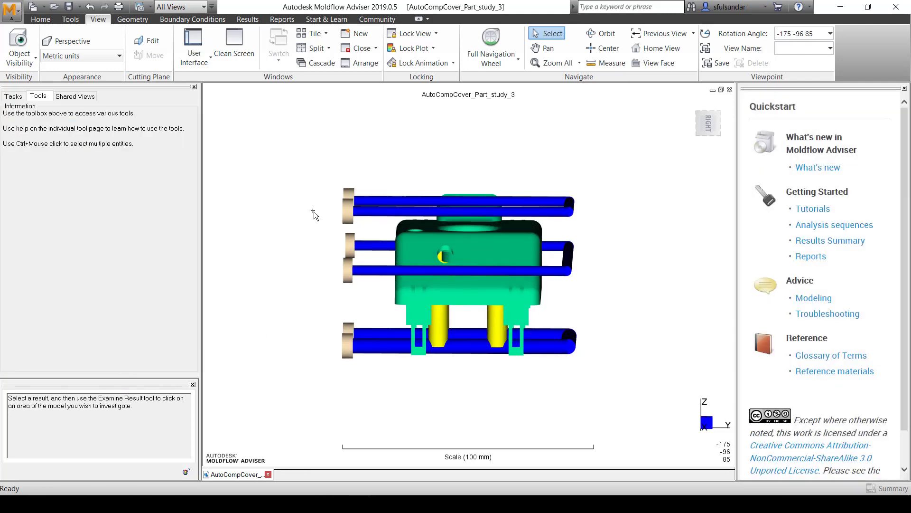
click(711, 122)
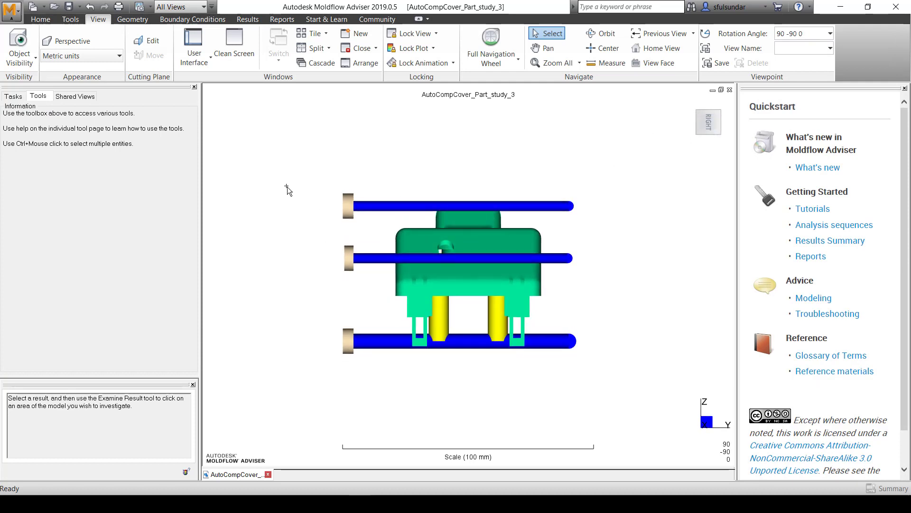
drag(287, 184, 349, 374)
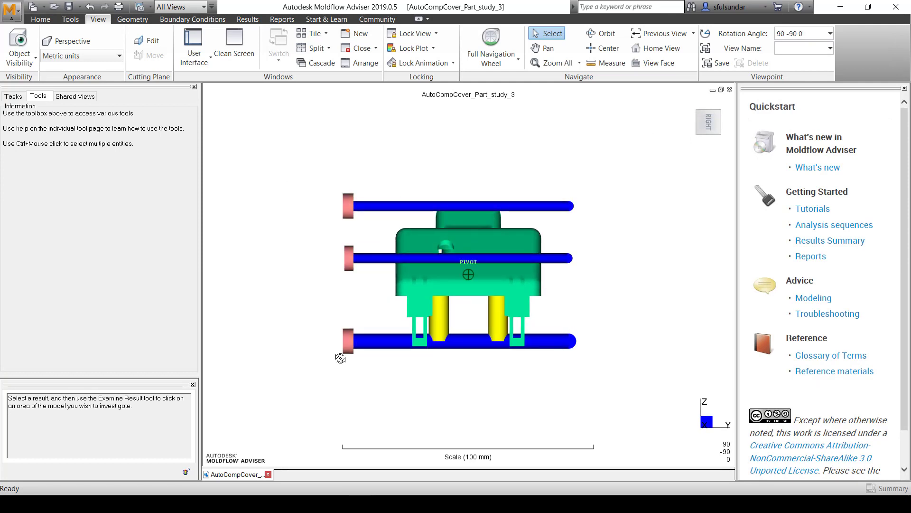
right_click(341, 360)
click(371, 198)
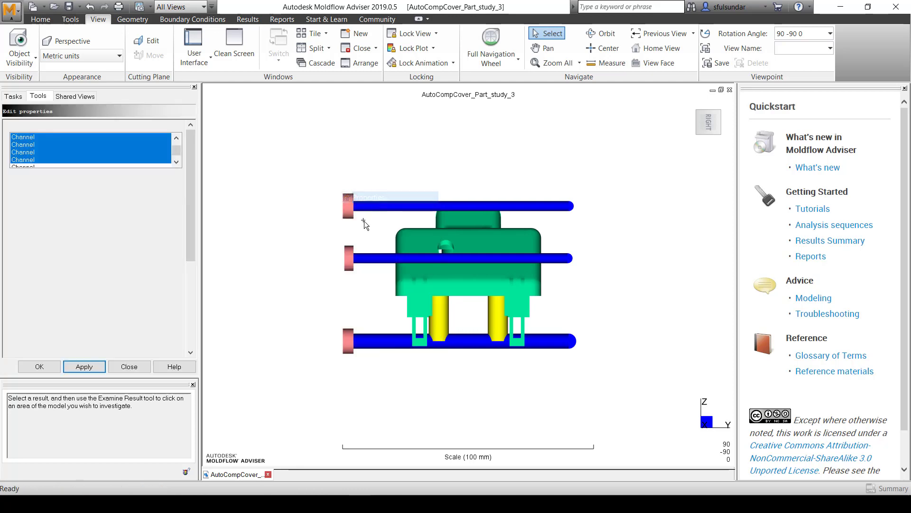
double_click(84, 255)
text(8)
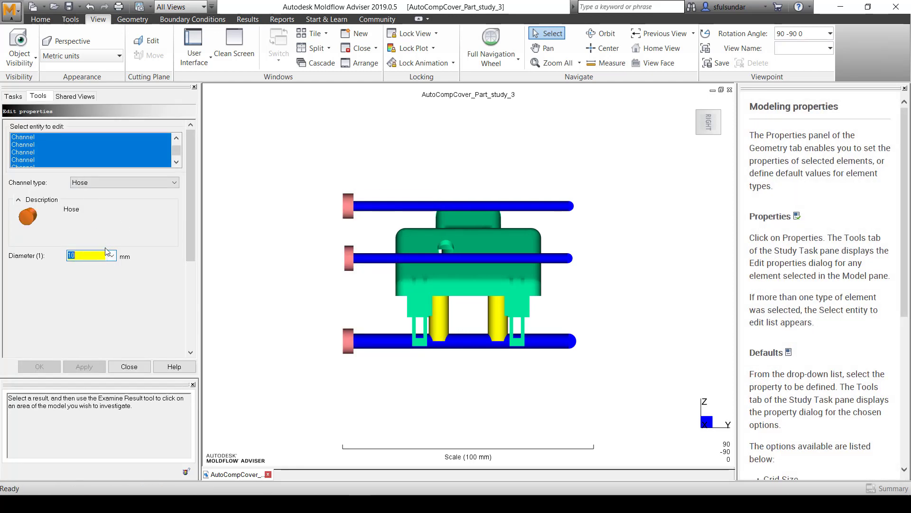
click(85, 366)
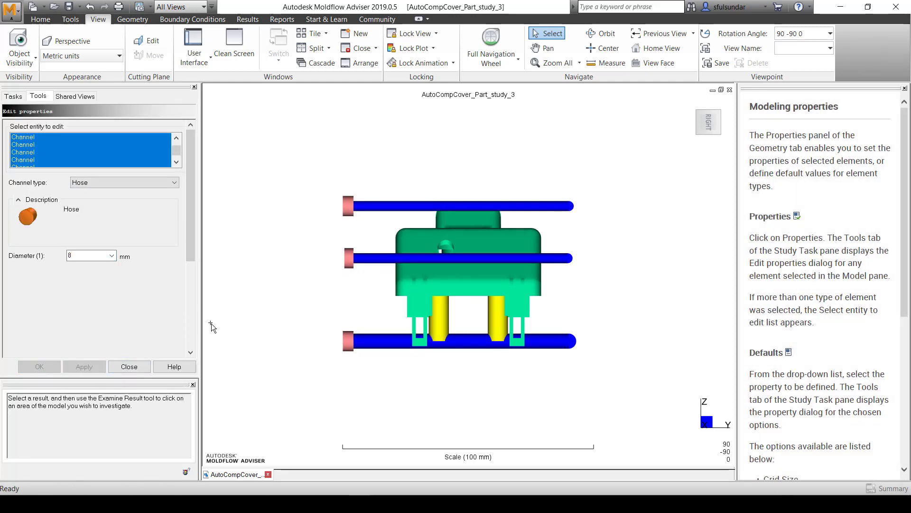
click(290, 304)
mouse_move(290, 304)
middle_down()
mouse_move(441, 326)
mouse_move(436, 344)
middle_up()
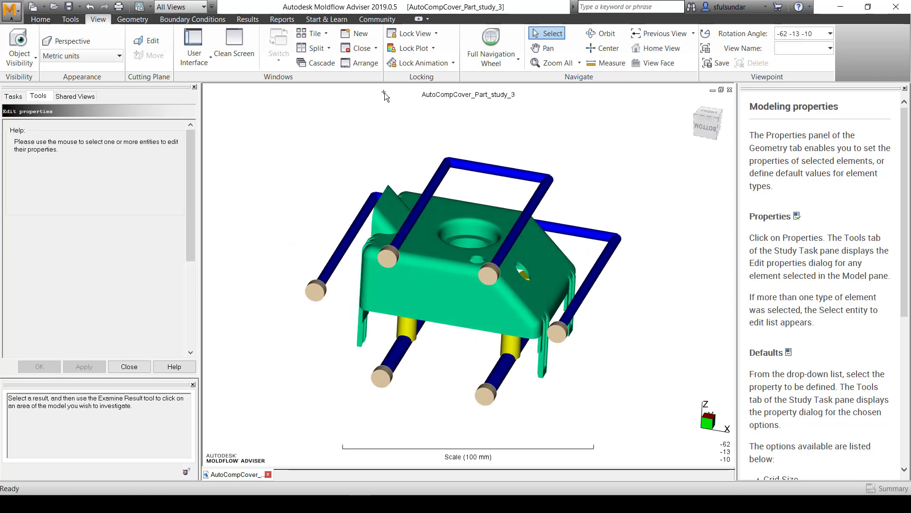
Assign a coolant inlet to the -X hose end of each of the three cooling circuits
click(133, 20)
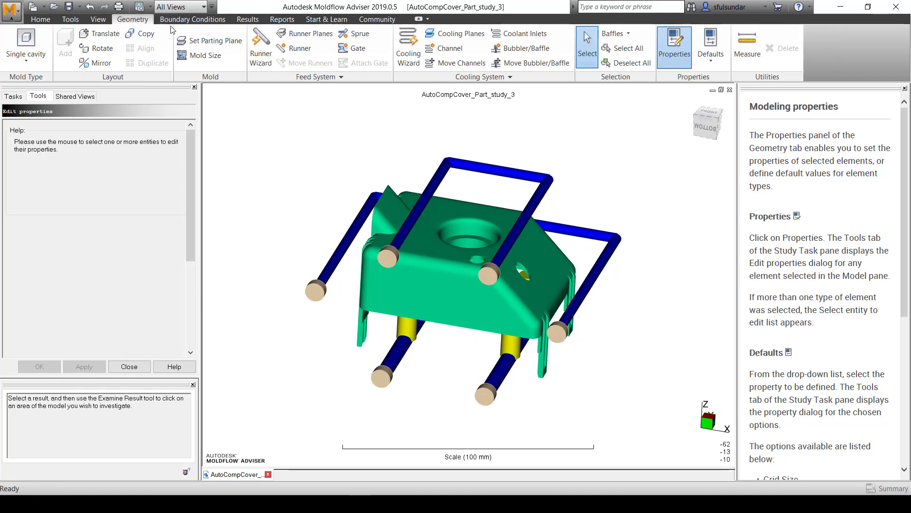
click(497, 34)
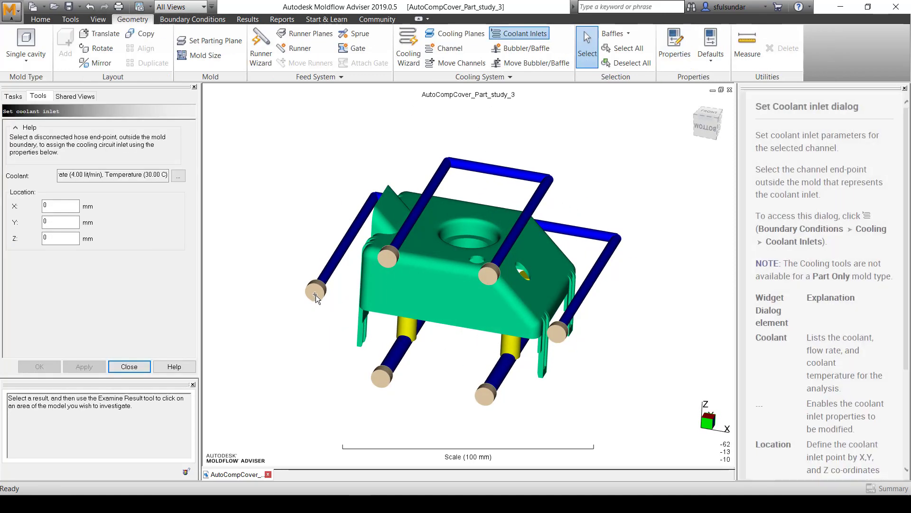
click(383, 262)
click(382, 376)
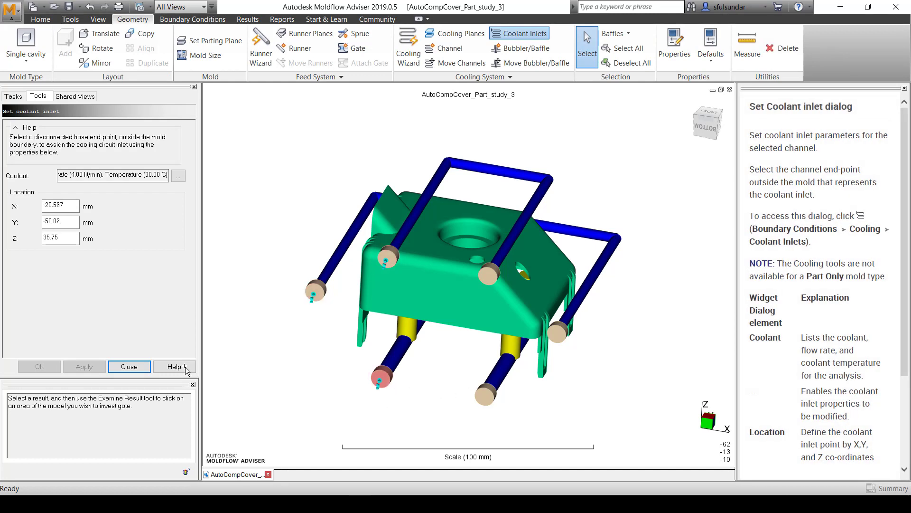
click(129, 366)
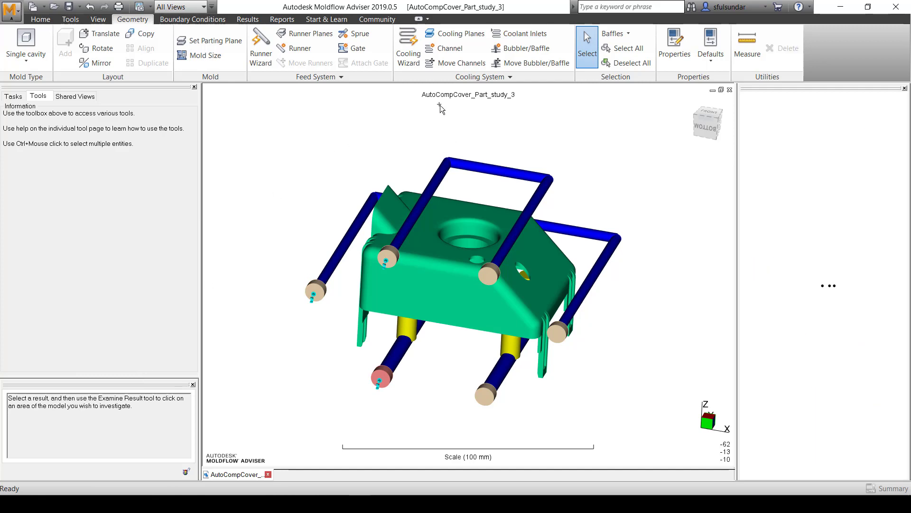
Start a new gate for Injection Location 1 and check its default type, shape and start and end diameters
middle_drag(380, 127, 316, 166)
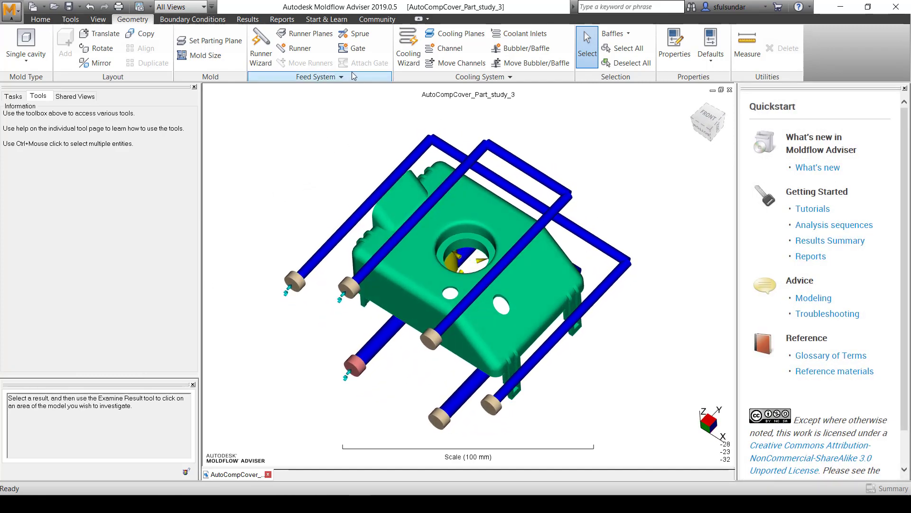
click(357, 49)
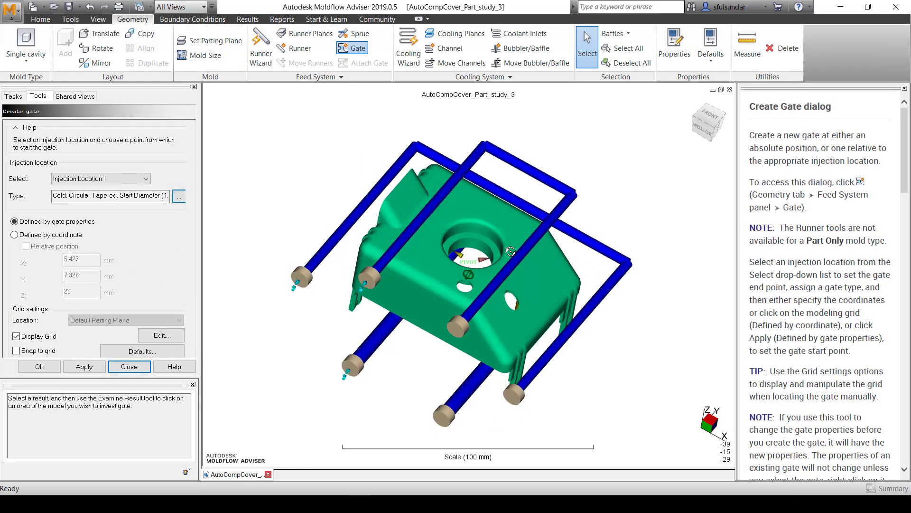
click(179, 197)
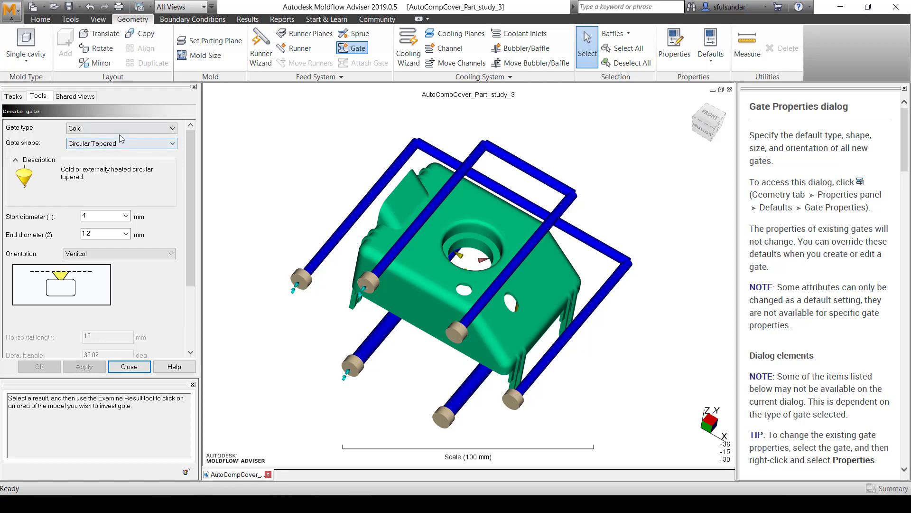
click(102, 215)
click(105, 233)
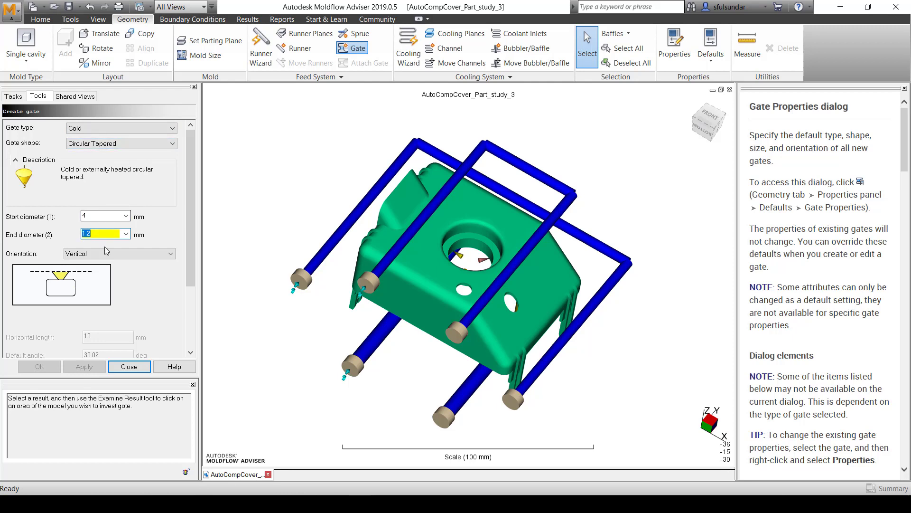
click(127, 371)
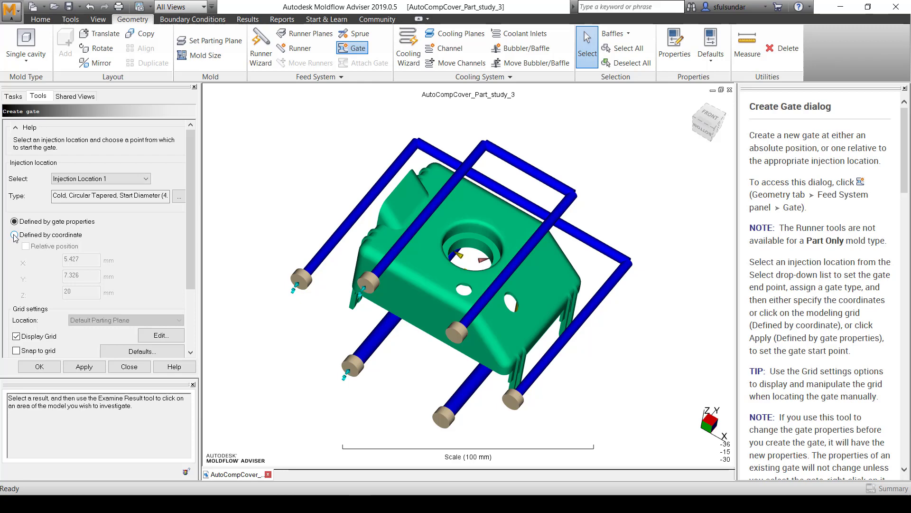
Create coordinate-defined gates for all three injection locations from one start point near the central hole's center, about X 0.288, Y 0.127, Z 20 mm
click(15, 235)
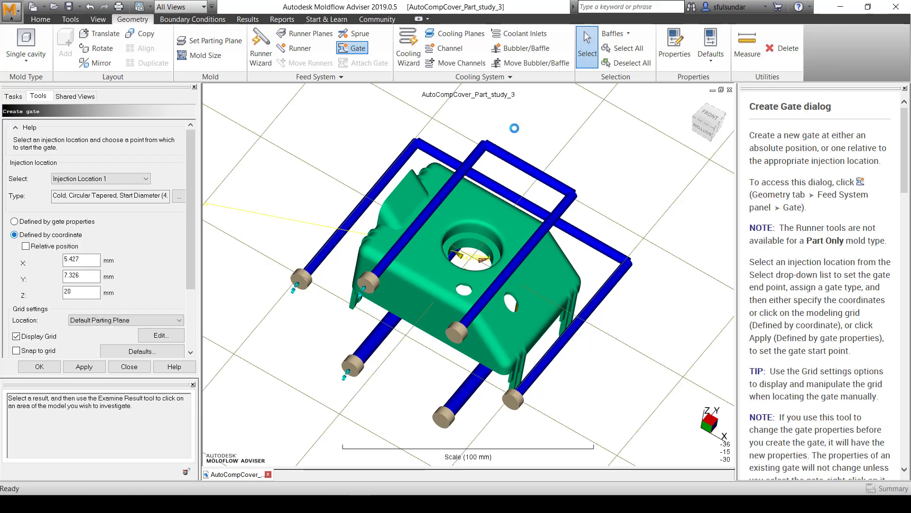
click(710, 115)
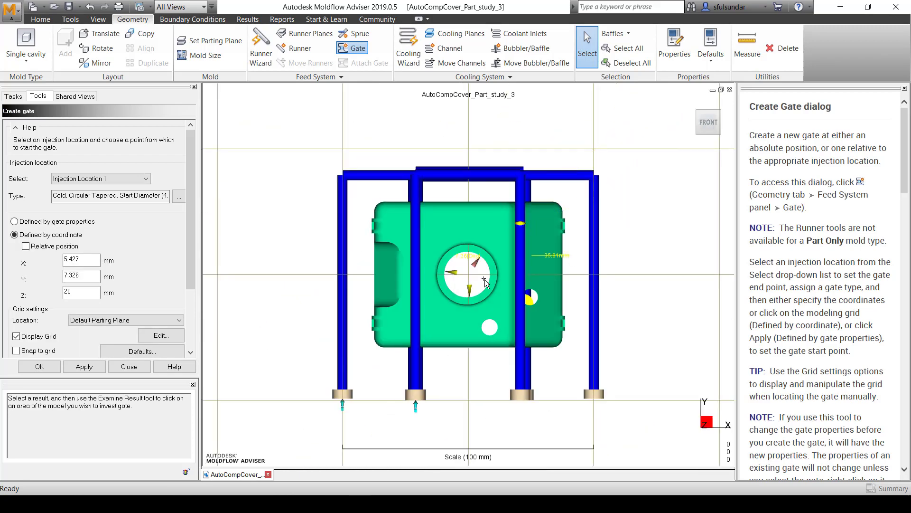
scroll(471, 270, down, 2)
scroll(469, 271, up, 5)
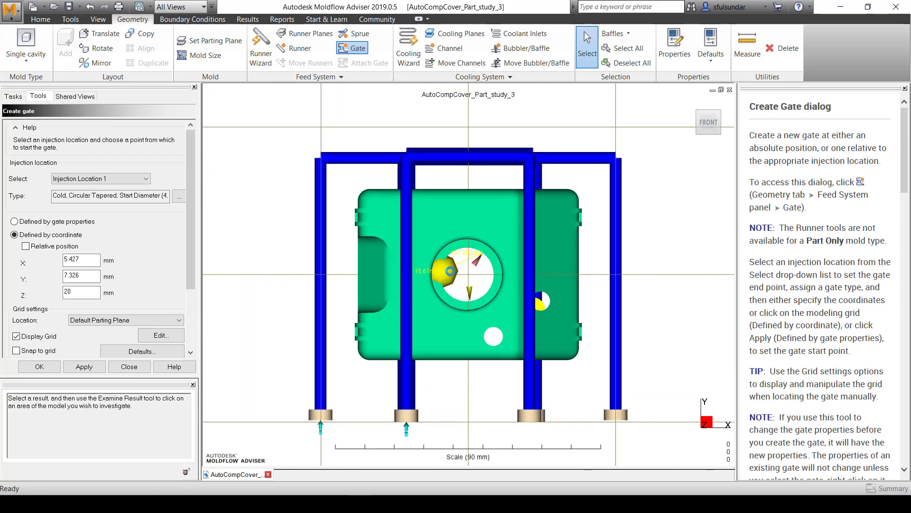
scroll(455, 270, up, 2)
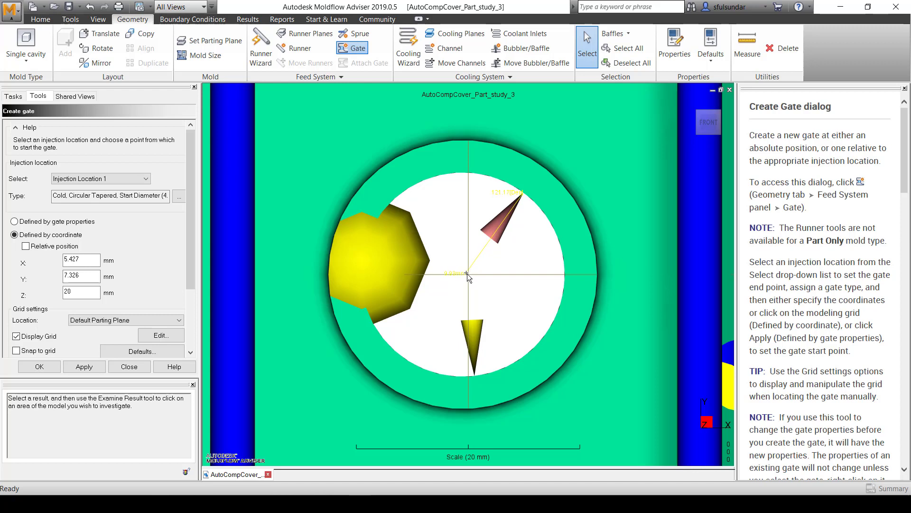
click(468, 275)
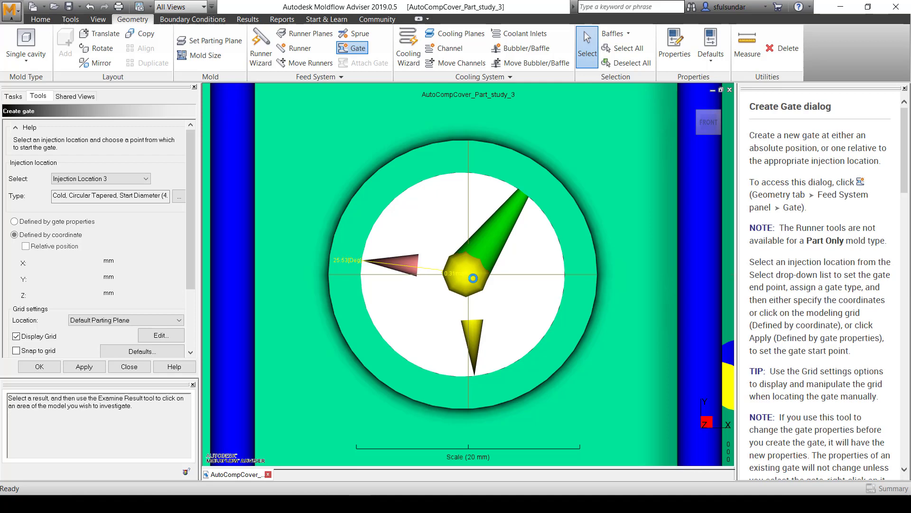
click(475, 280)
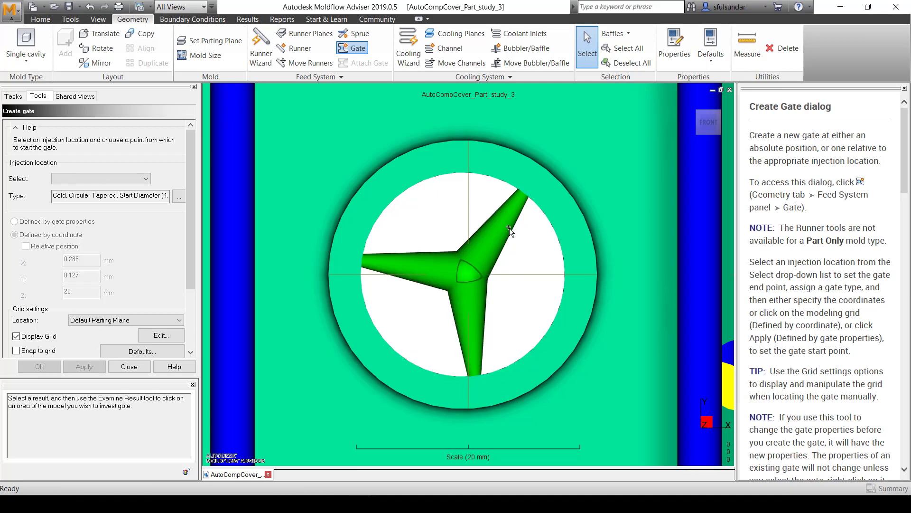
Start a sprue and place its drop point at the junction of the three gates, X 0.288, Y 0.127 mm
middle_drag(509, 228, 513, 186)
scroll(509, 199, down, 6)
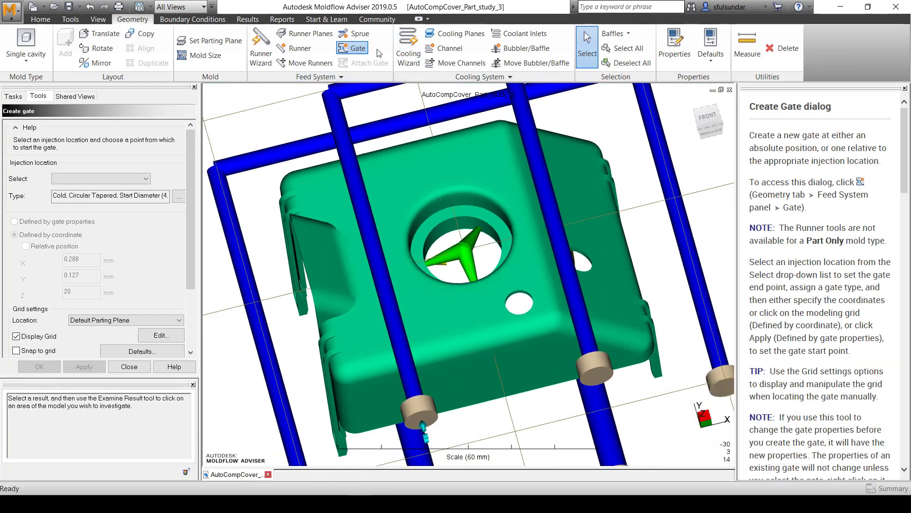
click(357, 33)
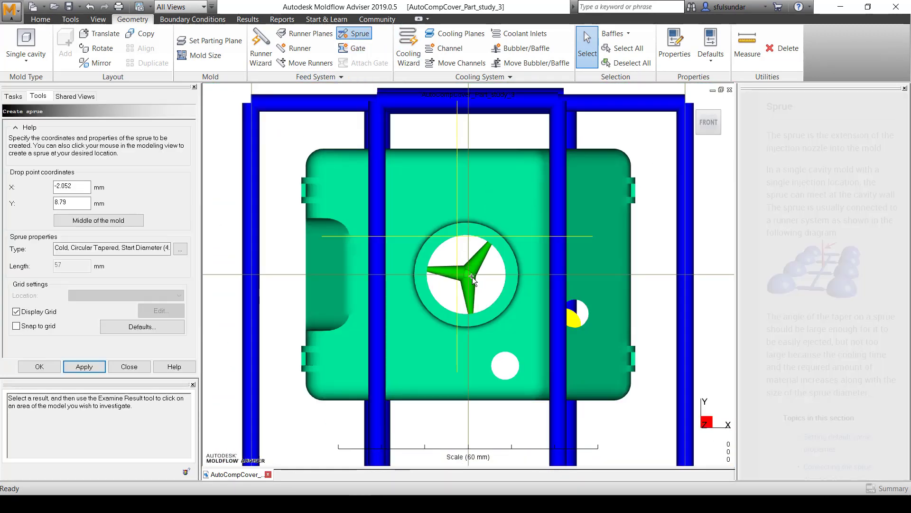
click(468, 273)
middle_drag(444, 290, 424, 180)
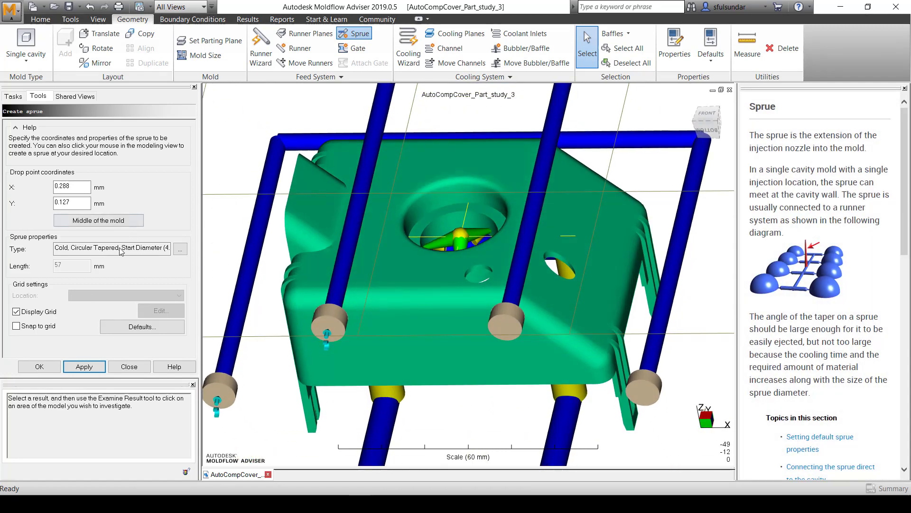
Set the sprue's start diameter to 3 mm and create the sprue above the gate junction
click(180, 248)
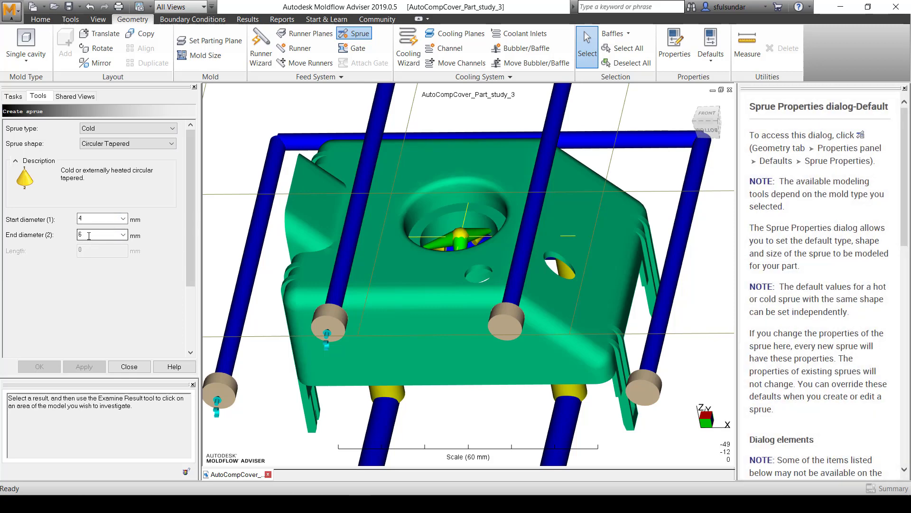
double_click(88, 219)
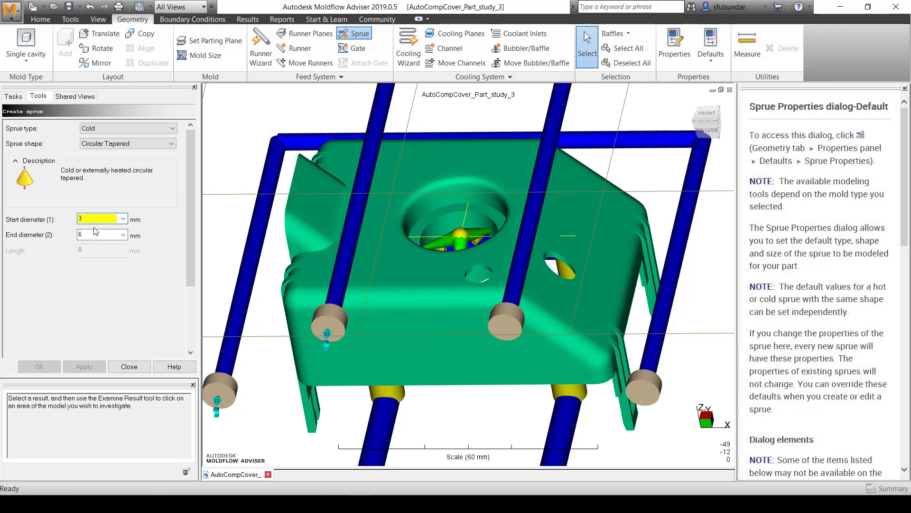
text(3)
click(54, 370)
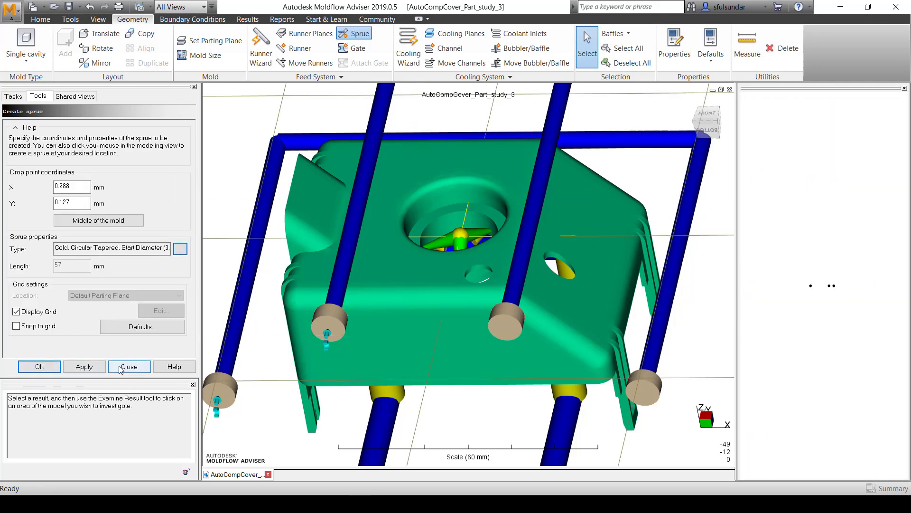
click(85, 366)
scroll(448, 220, down, 6)
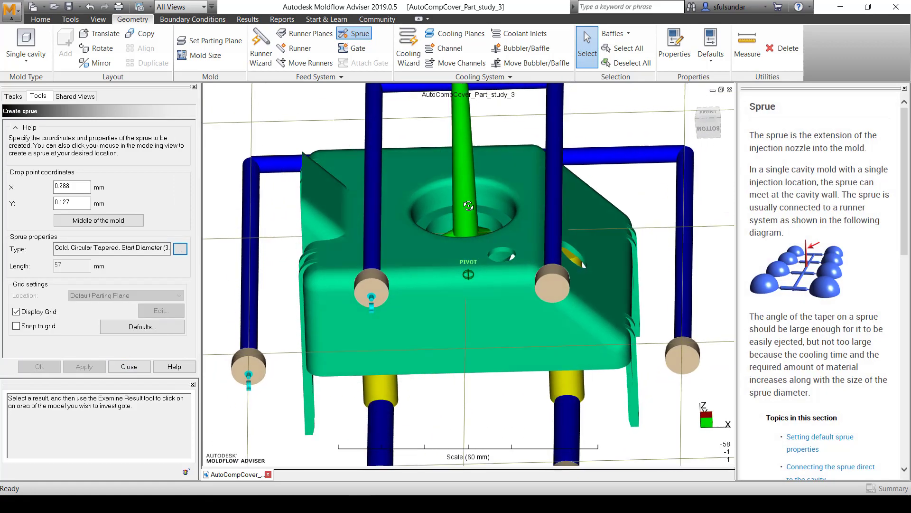
middle_drag(458, 224, 428, 217)
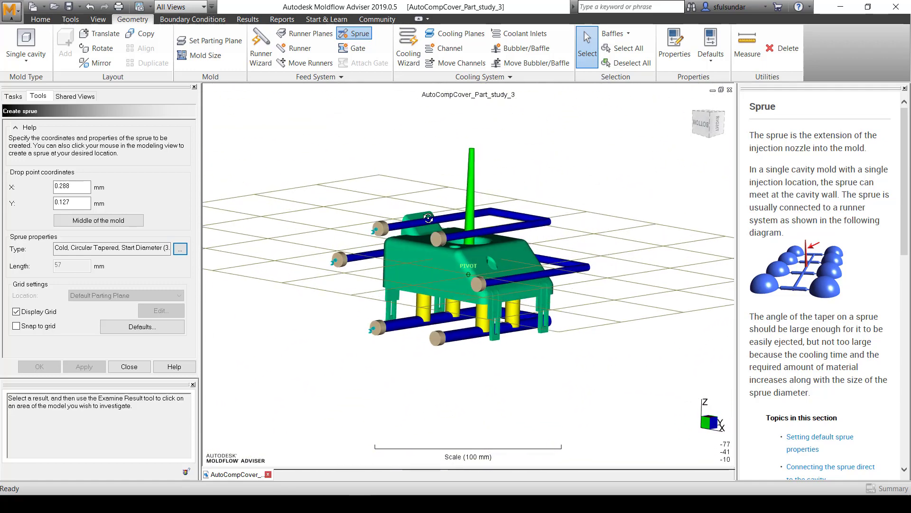
click(129, 366)
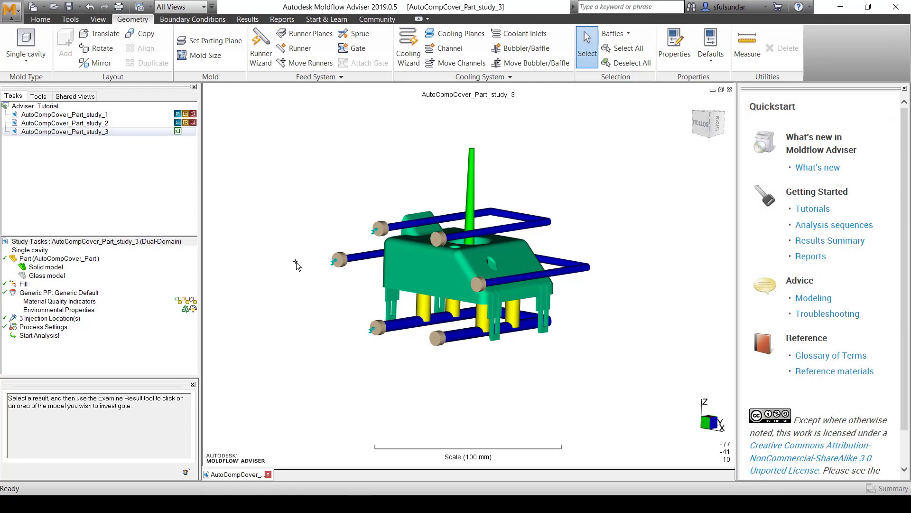
Open the study AutoCompCover_Part_study_1 and examine the Circuit coolant temperature result along its cooling circuits
middle_drag(313, 243, 332, 262)
double_click(87, 114)
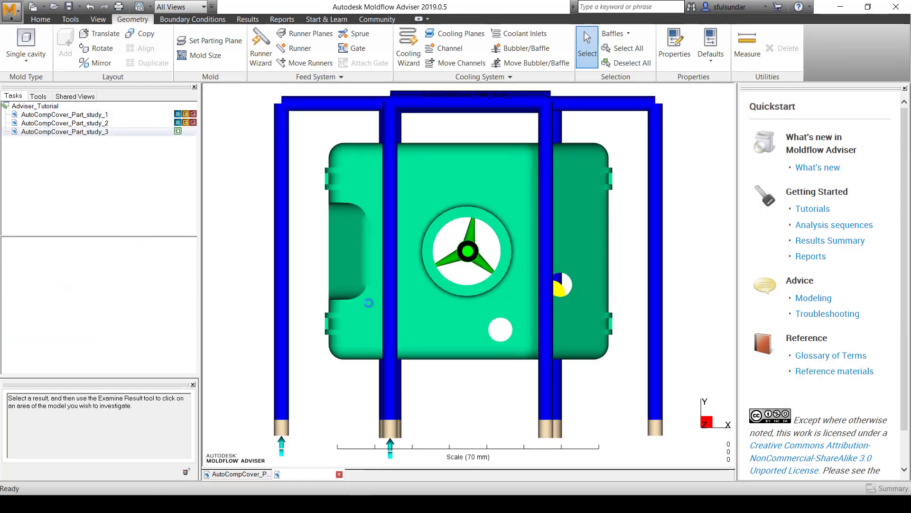
middle_drag(290, 368, 209, 273)
drag(192, 274, 186, 338)
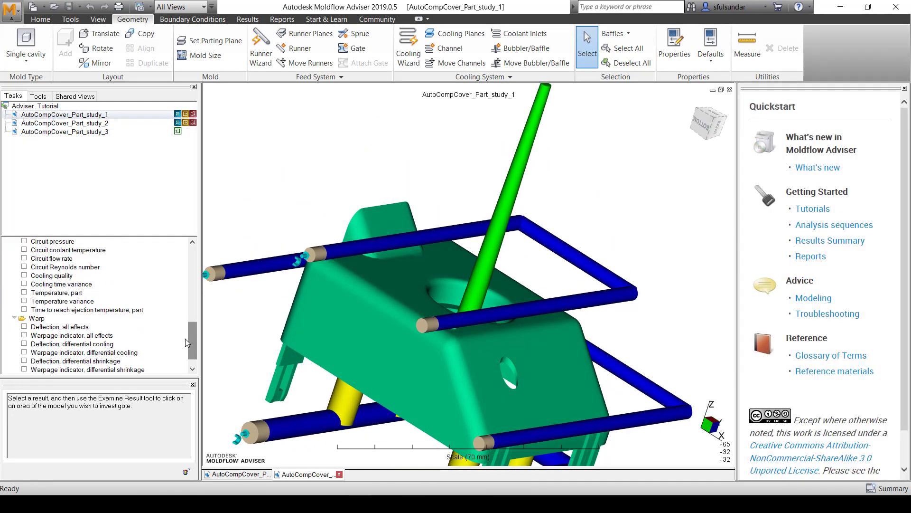
click(24, 250)
mouse_move(323, 327)
middle_down()
mouse_move(413, 250)
mouse_move(423, 221)
mouse_move(385, 278)
middle_up()
scroll(385, 278, down, 3)
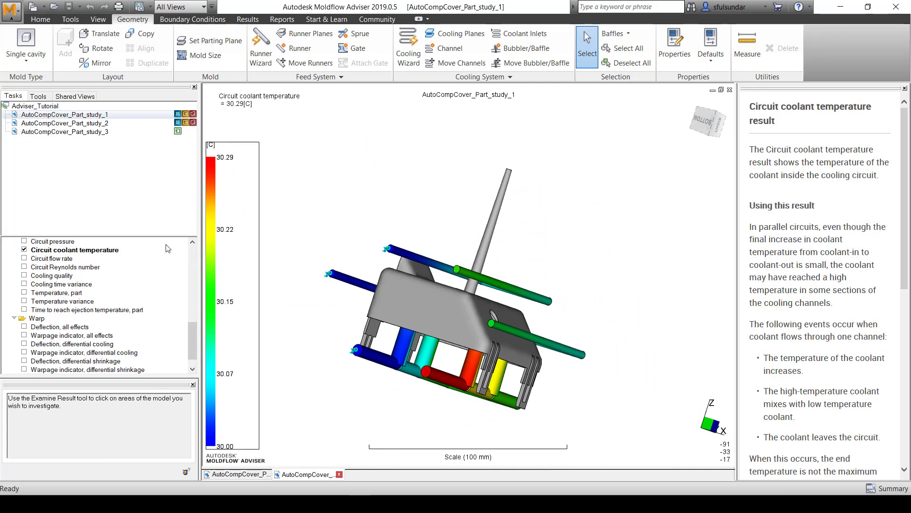
Display the Temperature, part result and examine the cover's inner and outer faces around the central hole
click(25, 293)
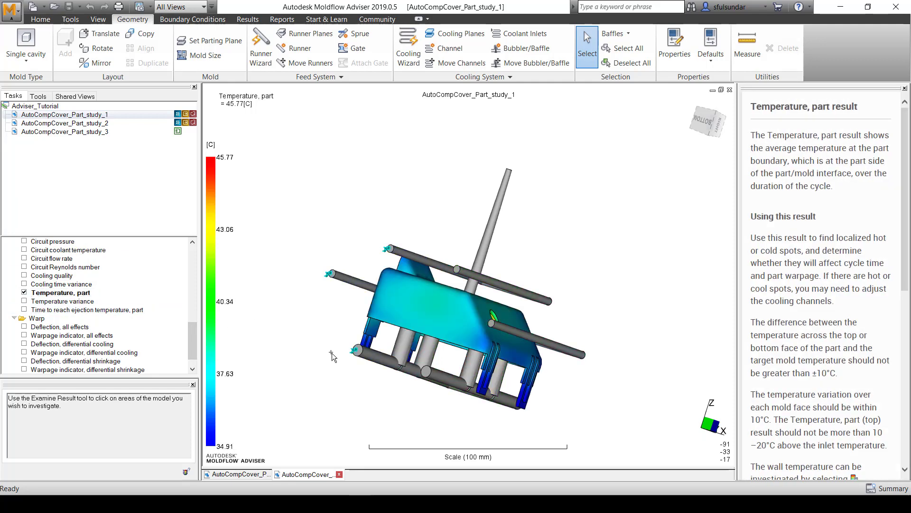
mouse_move(386, 363)
middle_down()
mouse_move(379, 228)
mouse_move(457, 285)
mouse_move(461, 237)
mouse_move(454, 244)
middle_up()
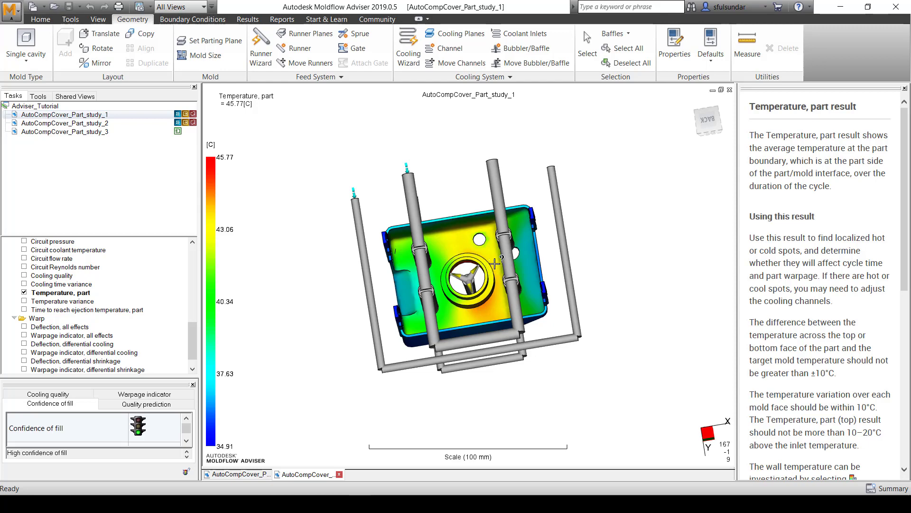
click(496, 314)
mouse_move(493, 311)
middle_down()
mouse_move(355, 294)
mouse_move(470, 304)
middle_up()
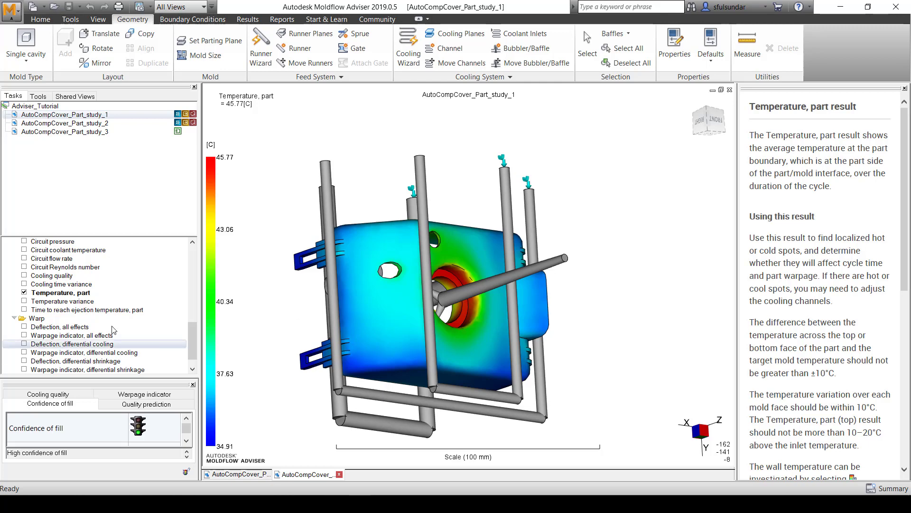
Display the Deflection, all effects warp result and examine the deformation across the cover and its clips
click(24, 327)
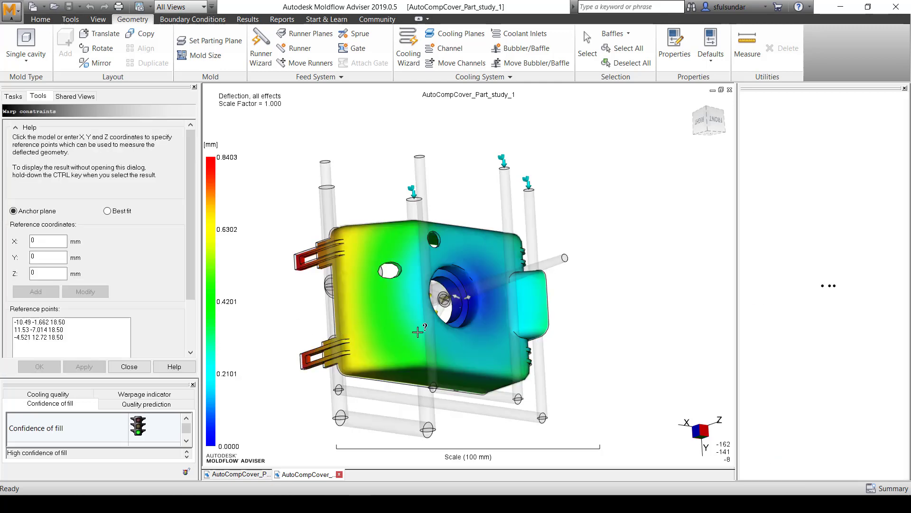
middle_drag(425, 283, 373, 334)
key(F1)
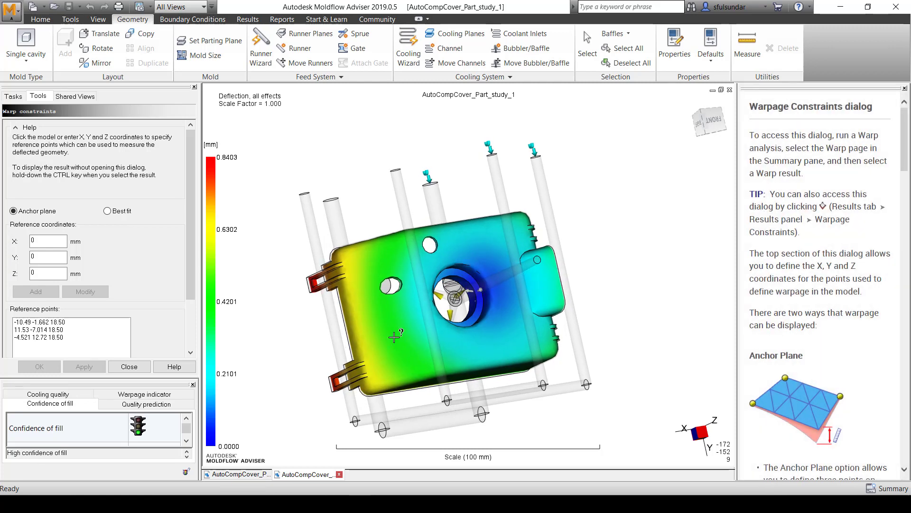